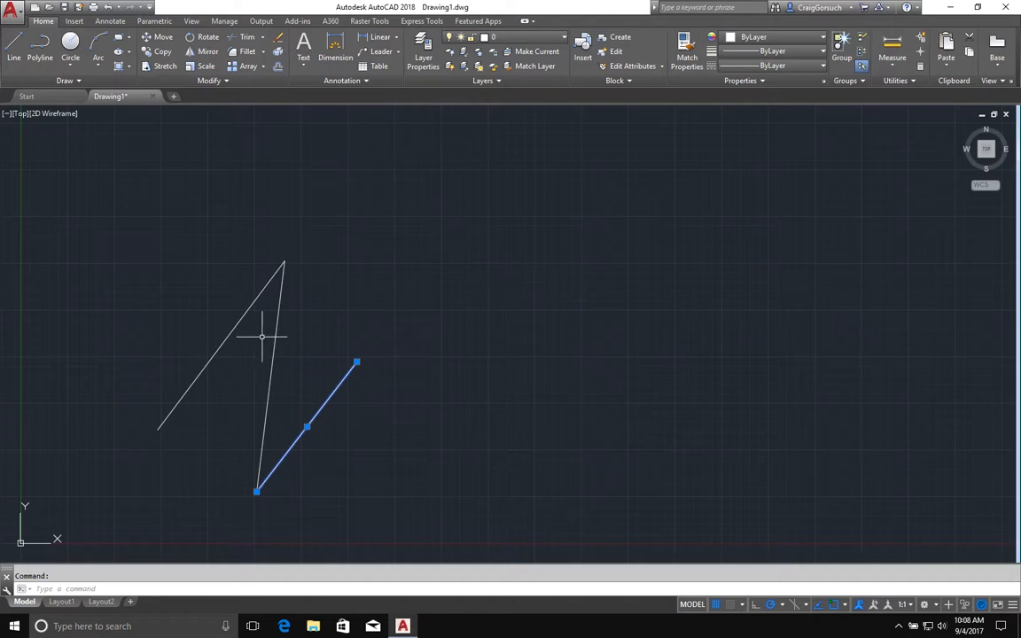
- Select the other segments of the zigzag one at a time to check whether they are separate line objects
left_click(273, 349)
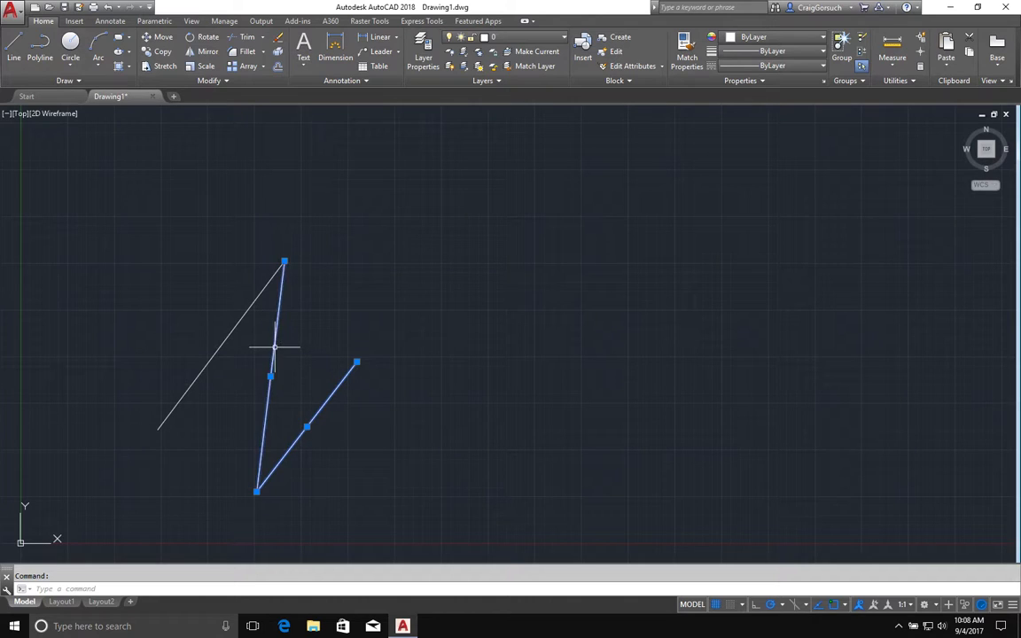
left_click(248, 303)
key("Return")
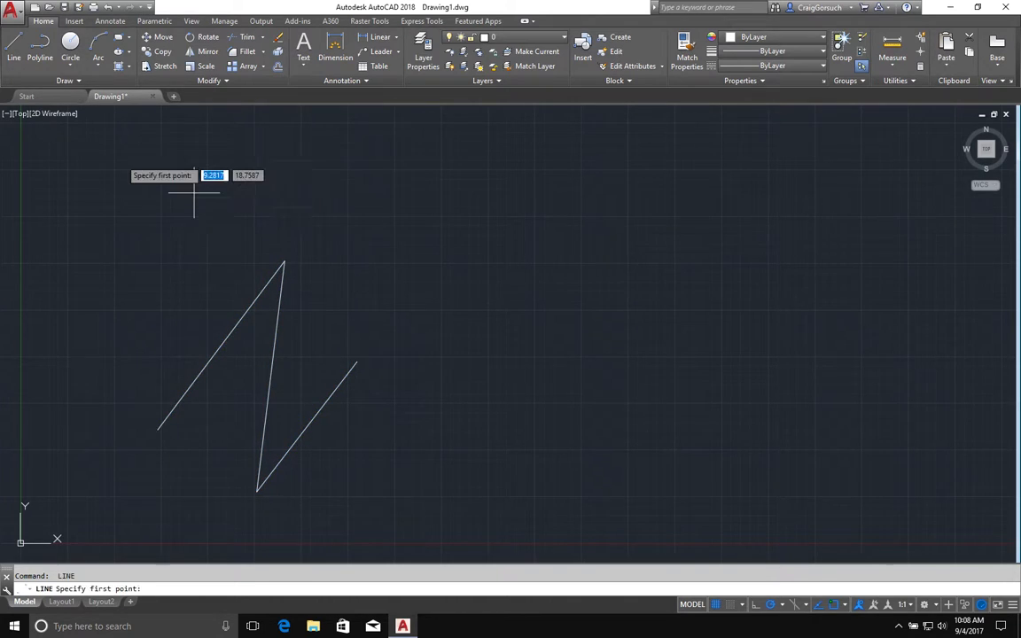
key("Escape")
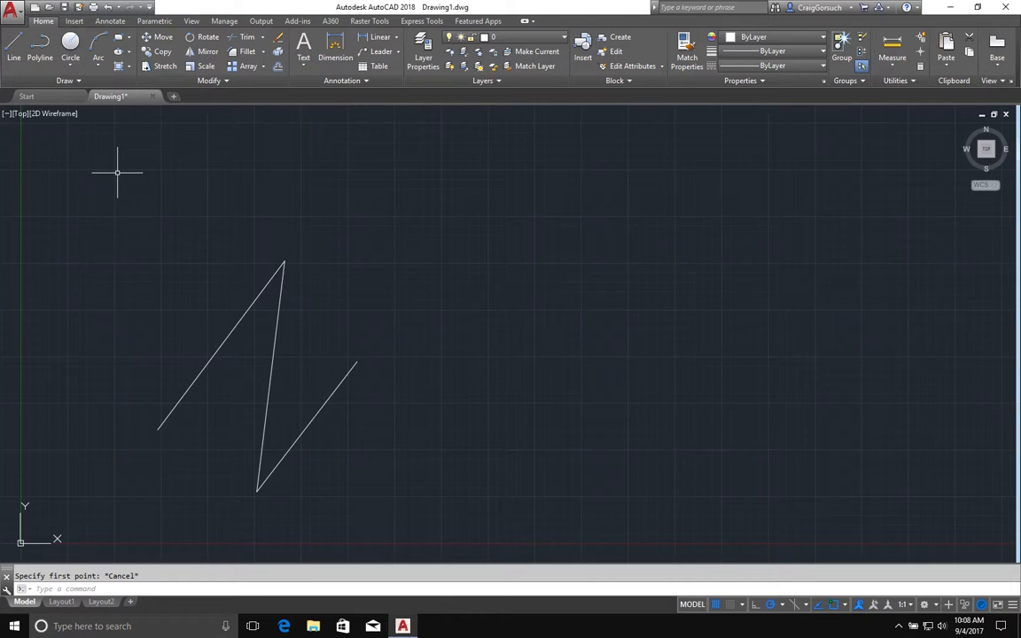
- Draw an open three-segment zigzag polyline in the empty area beside the existing zigzag of lines
left_click(42, 66)
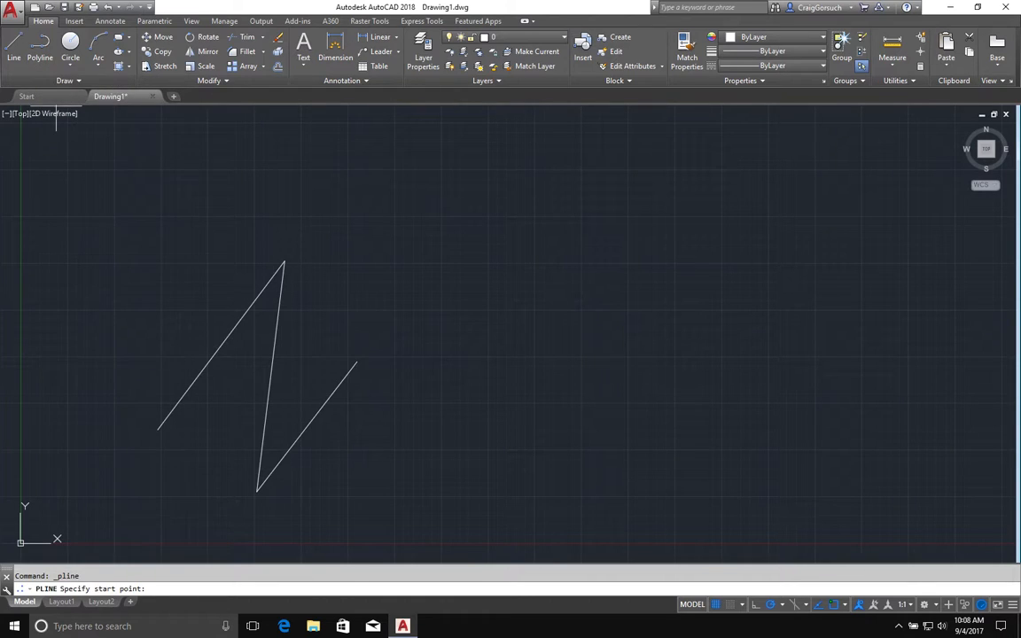
left_click(403, 297)
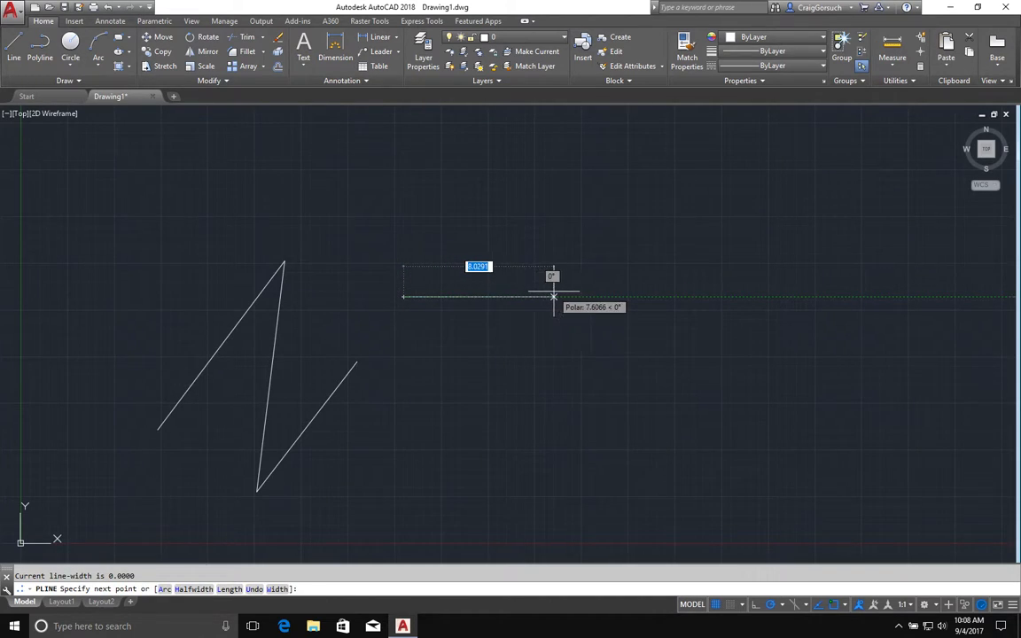
left_click(520, 222)
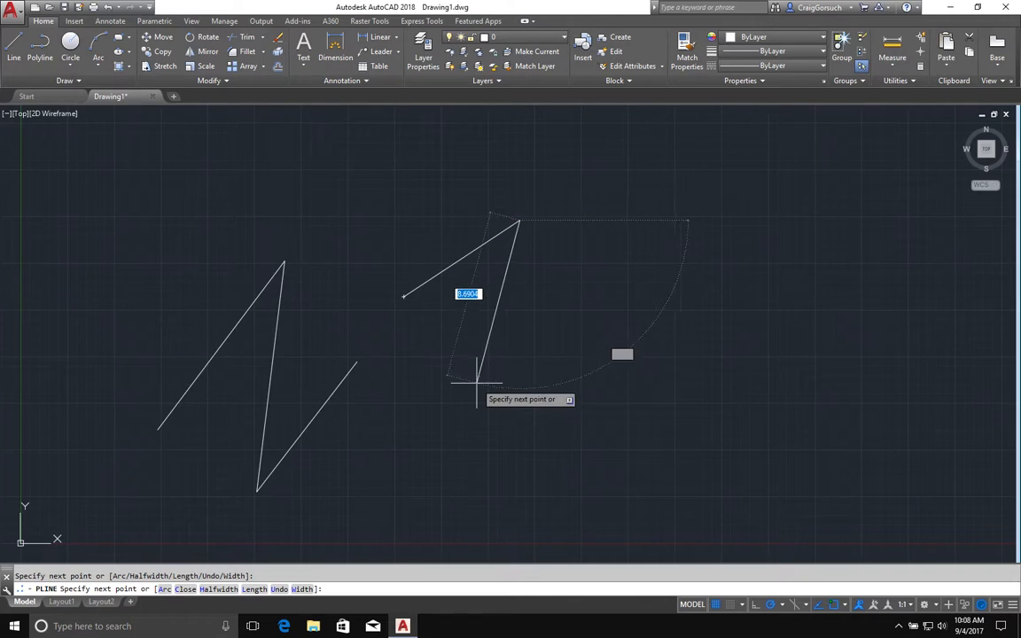
left_click(437, 453)
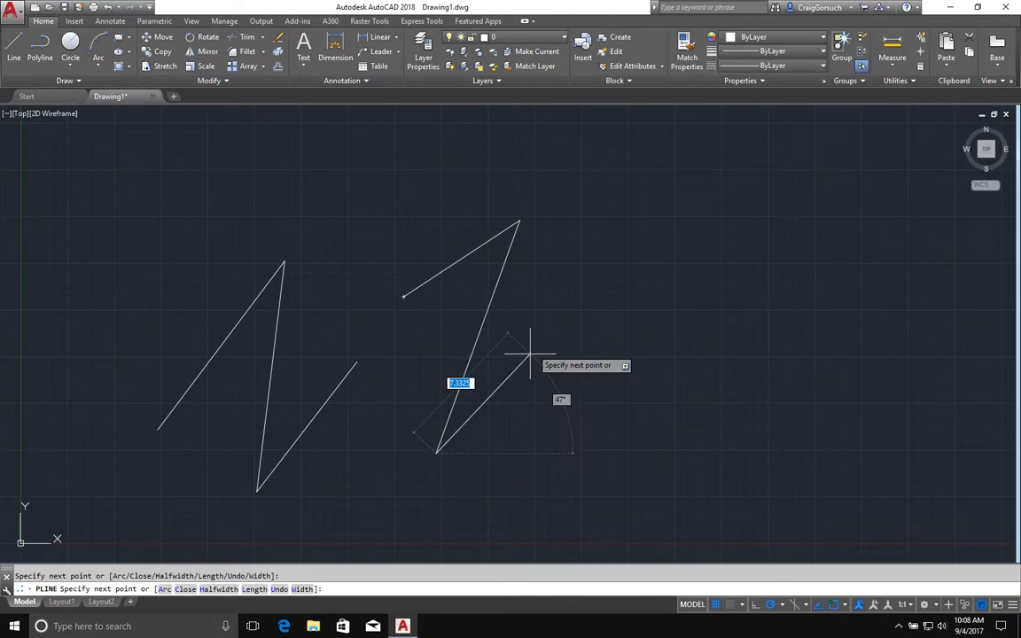
left_click(590, 339)
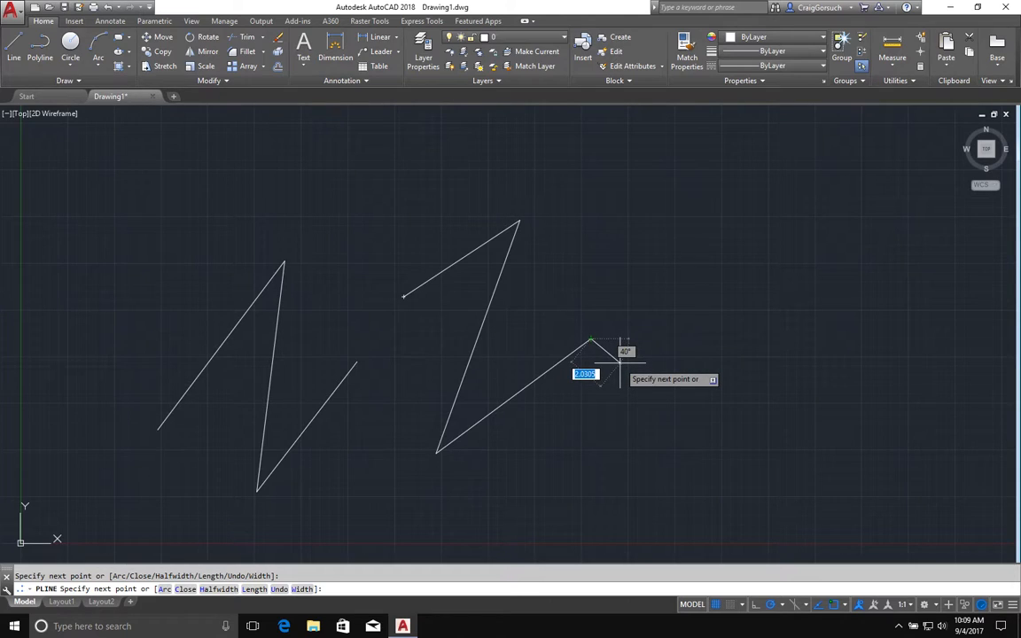
key("Return")
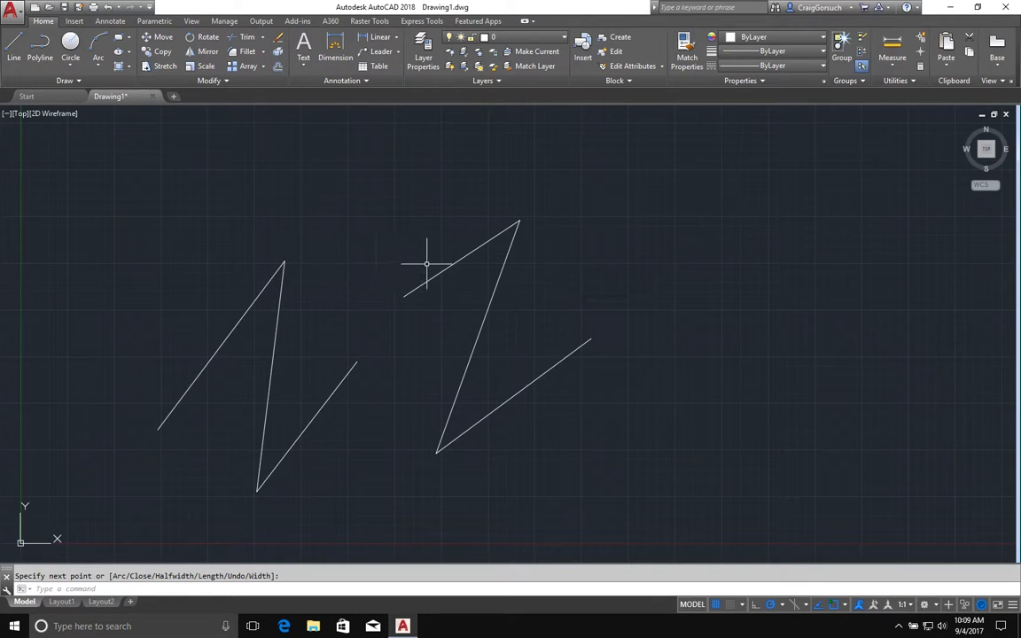
- Erase the zigzag polyline together with all the separate zigzag lines
mouse_move(447, 264)
key("Return")
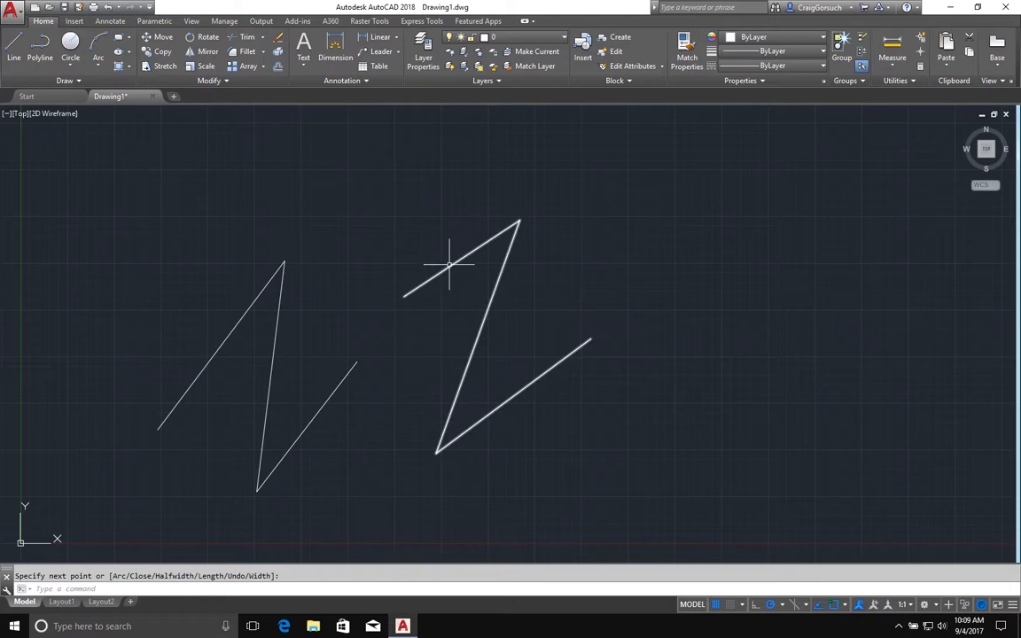
left_click(449, 265)
left_click(392, 401)
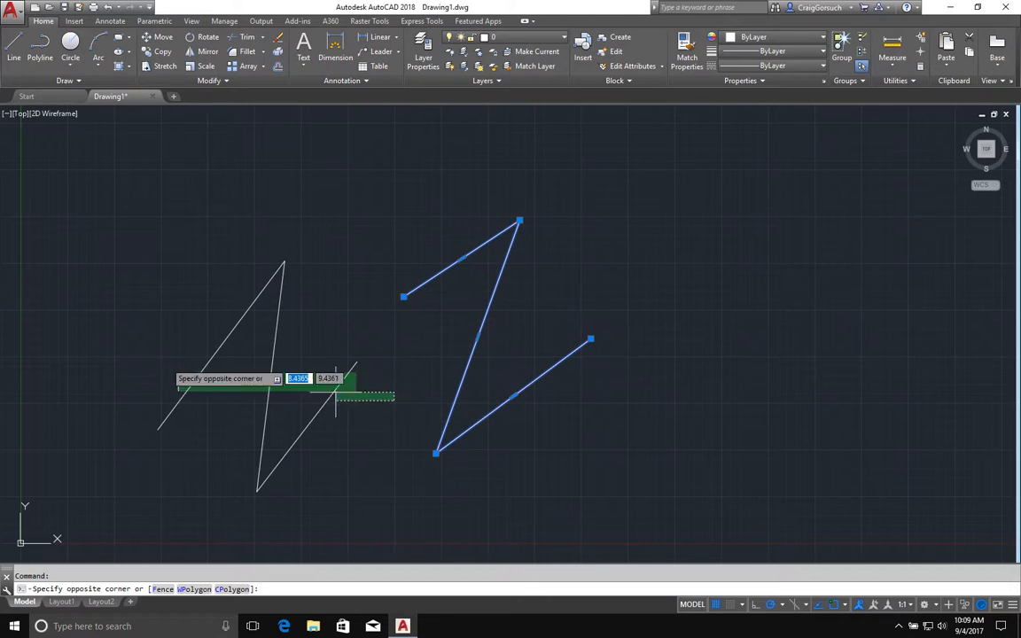
left_click(163, 354)
type("e")
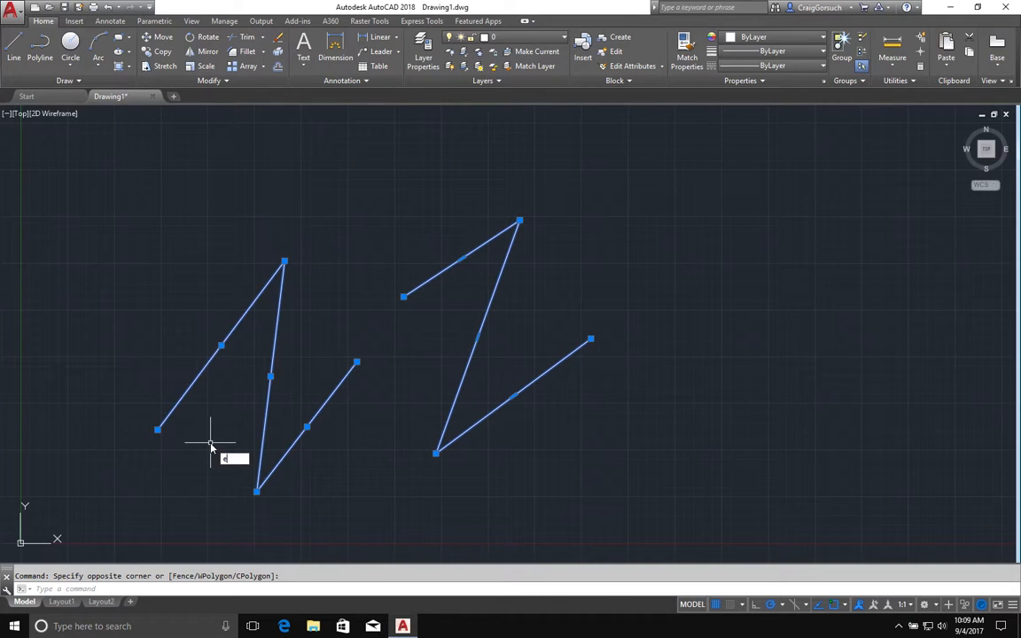
key("Return")
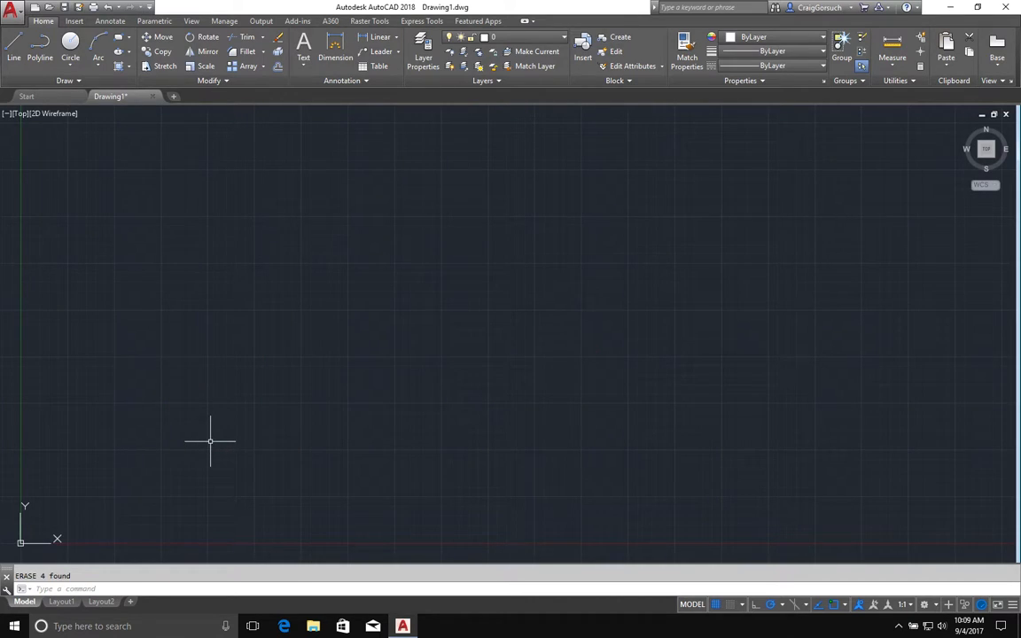
- Start a polyline with a horizontal segment running right, continued by a semicircular arc that curves upward and back
left_click(35, 65)
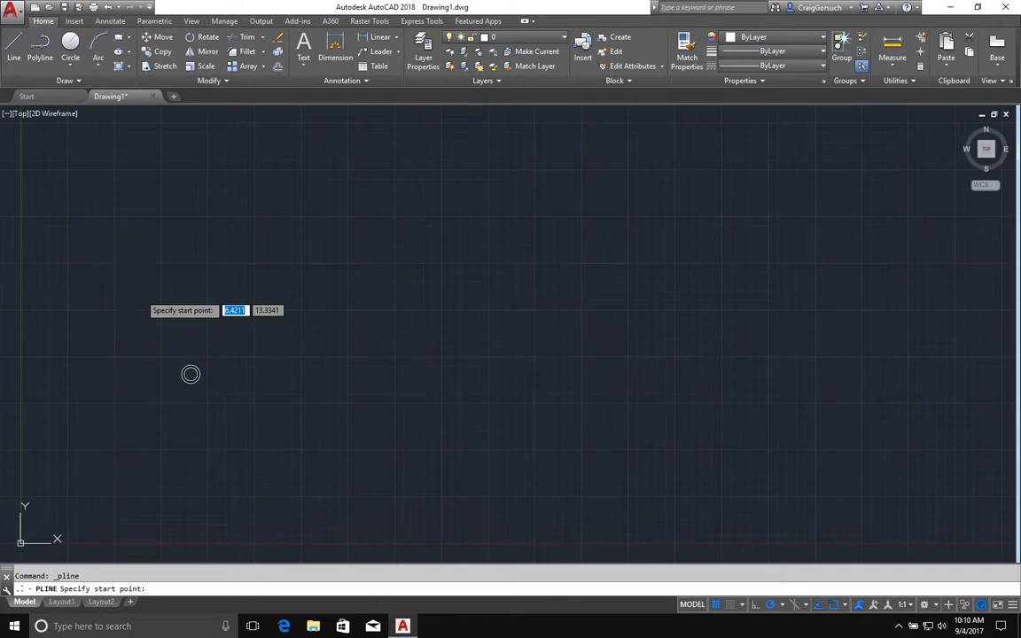
left_click(140, 294)
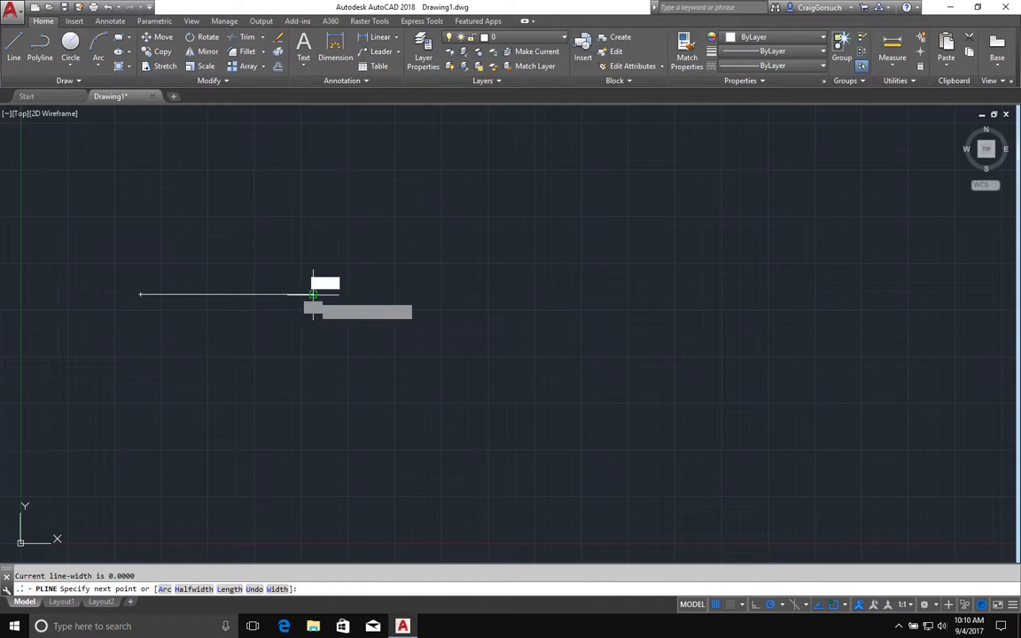
left_click(313, 293)
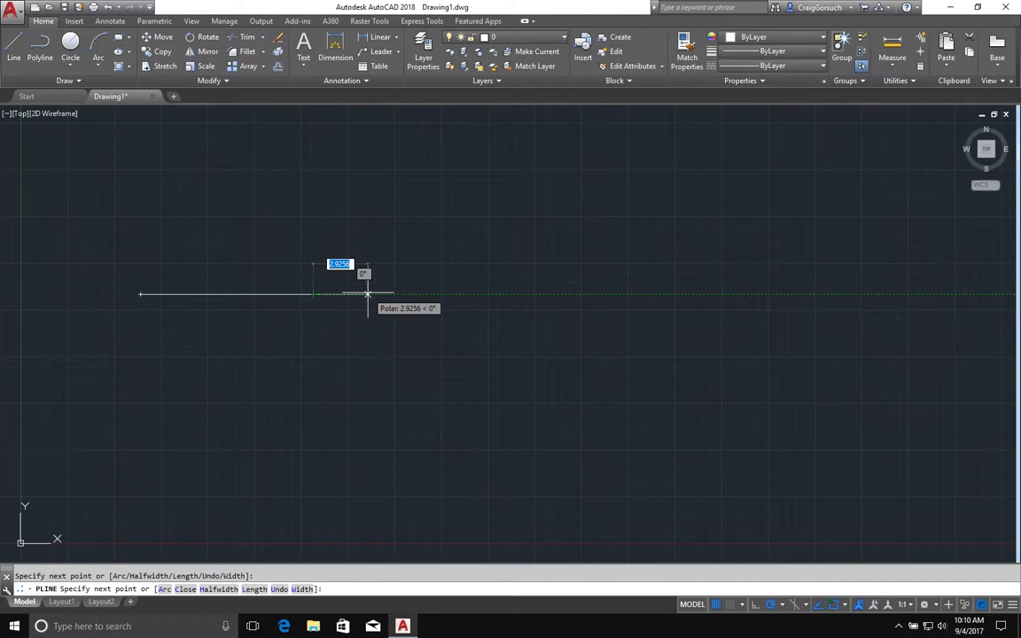
type("a")
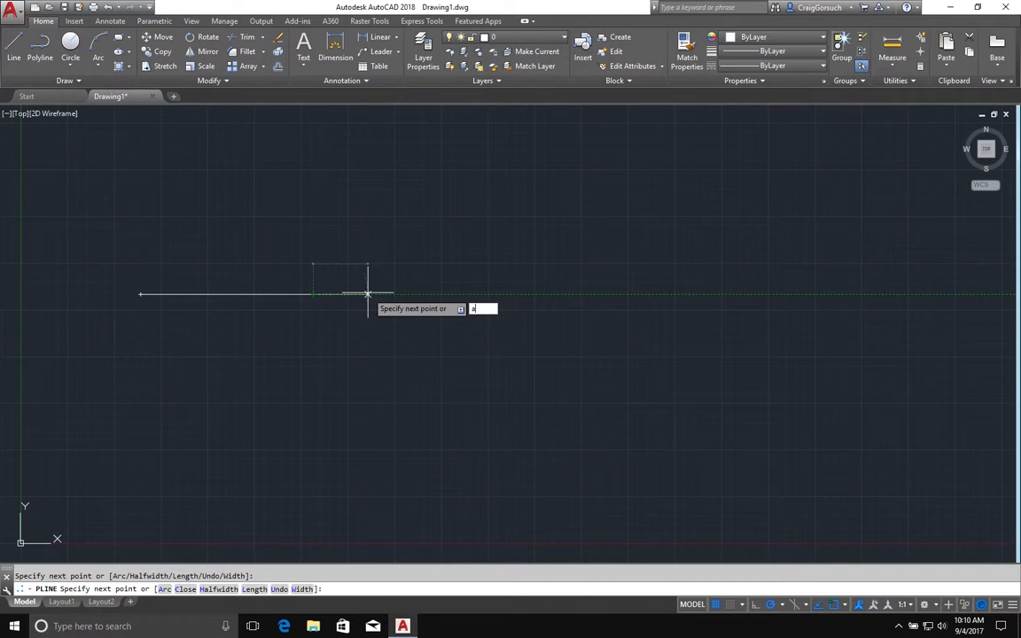
key("Return")
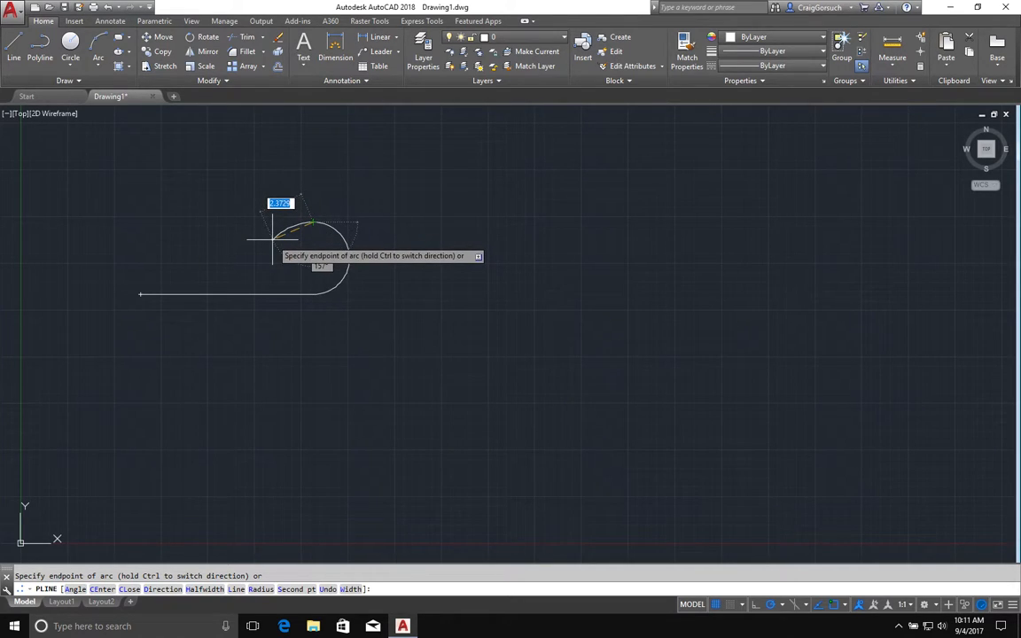
- Continue the polyline from the arc with a horizontal line about 11.86 units long at 180°, and close the shape
type("l")
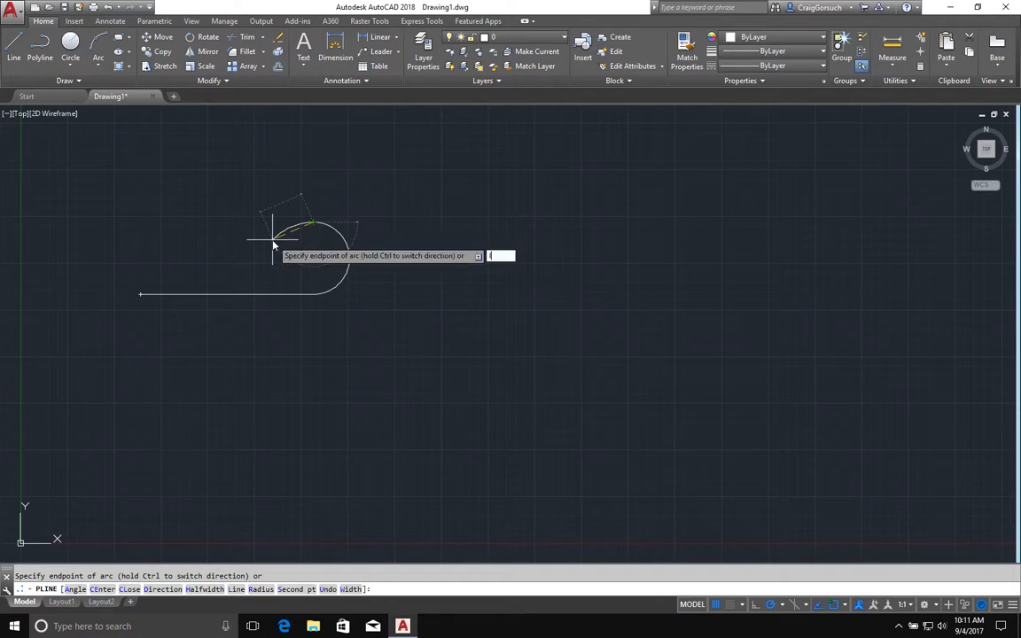
key("Return")
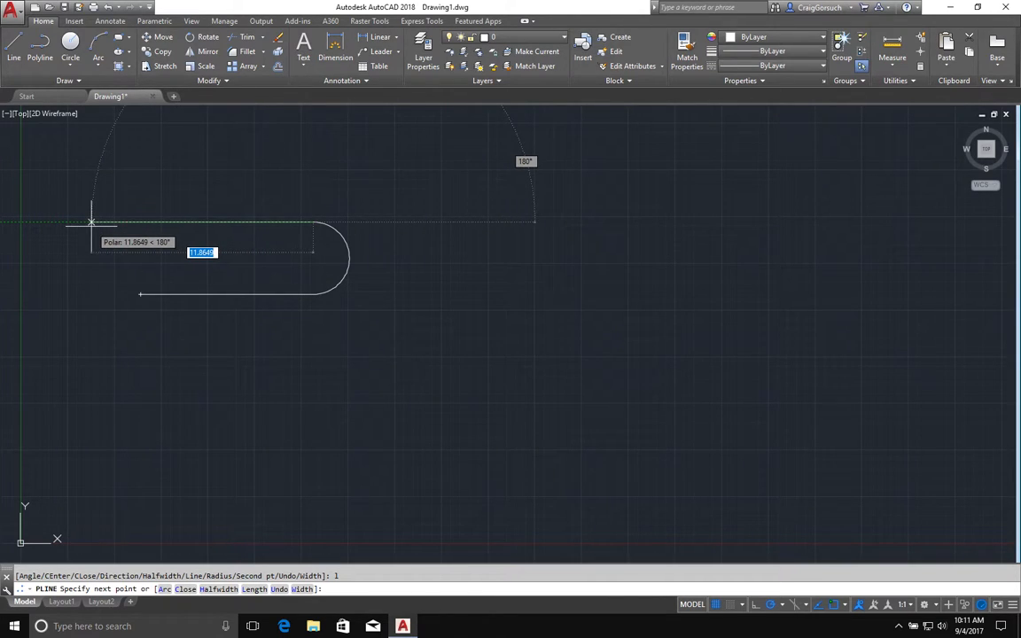
left_click(92, 222)
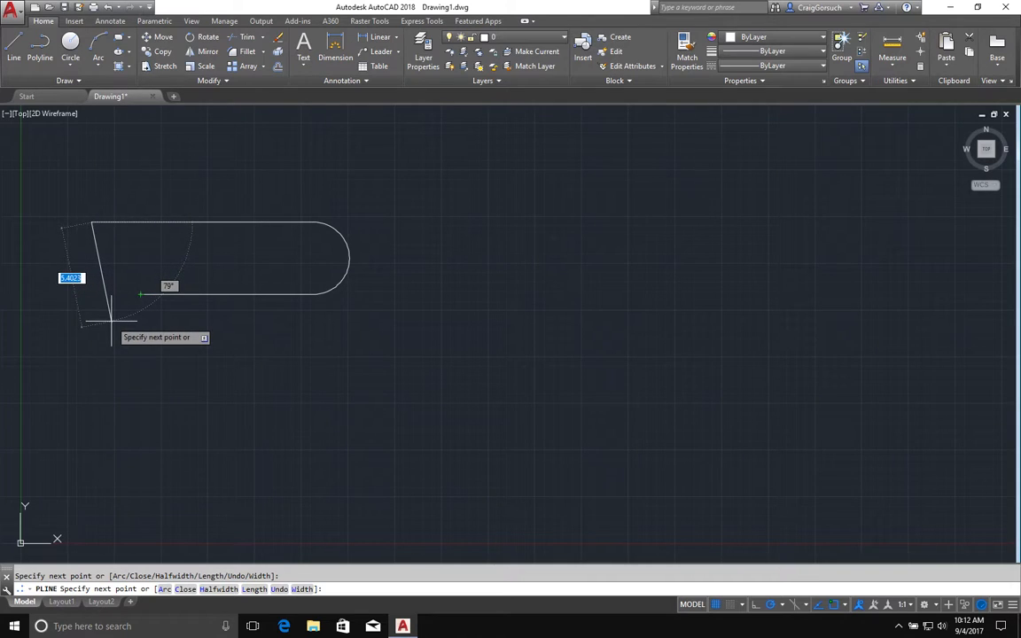
type("c")
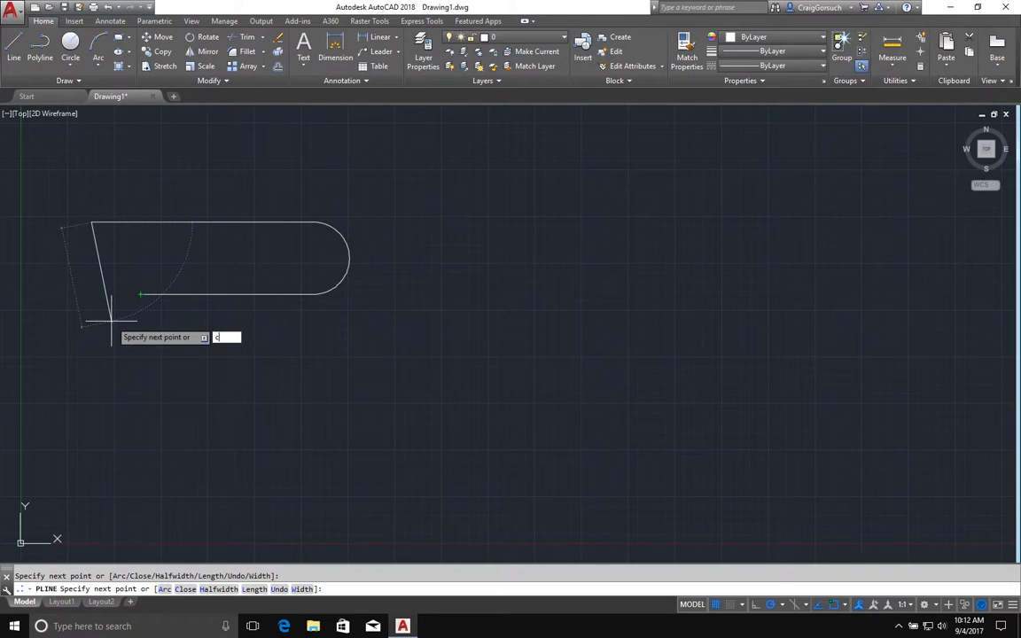
key("Return")
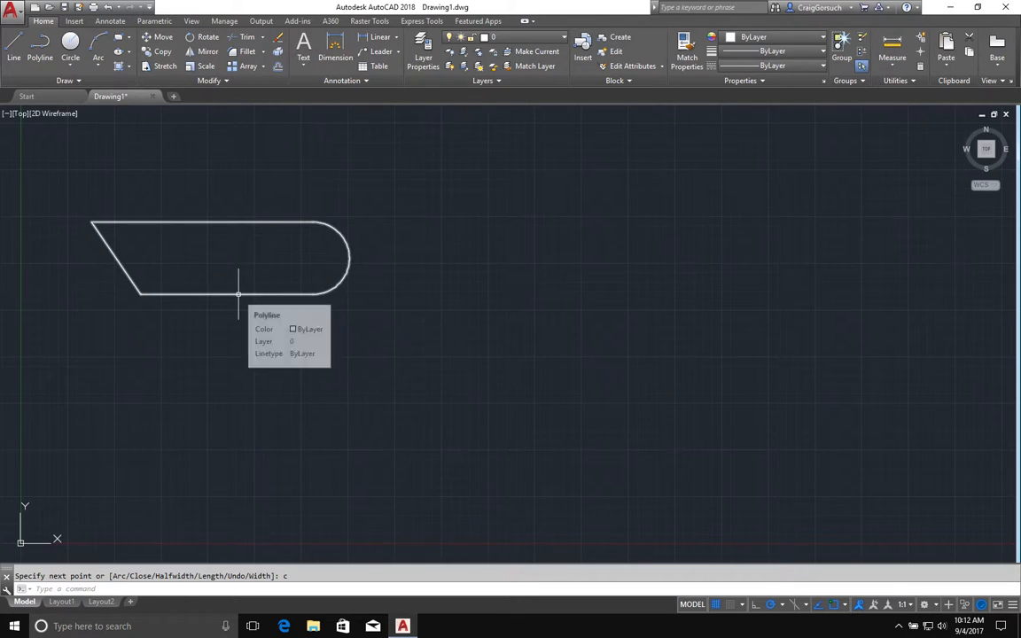
type("p")
key("Return")
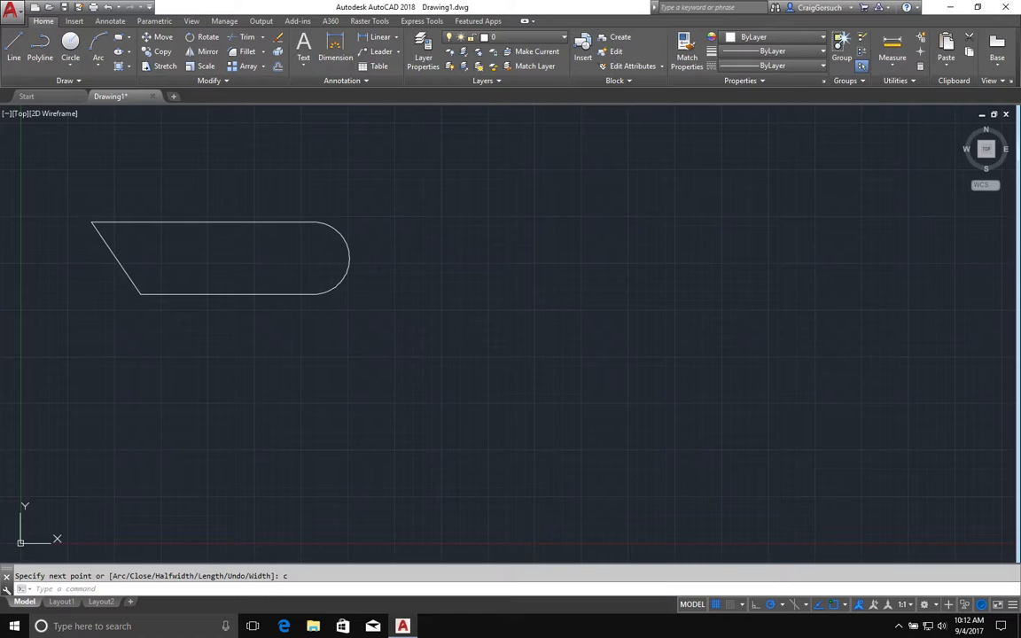
left_click(144, 419)
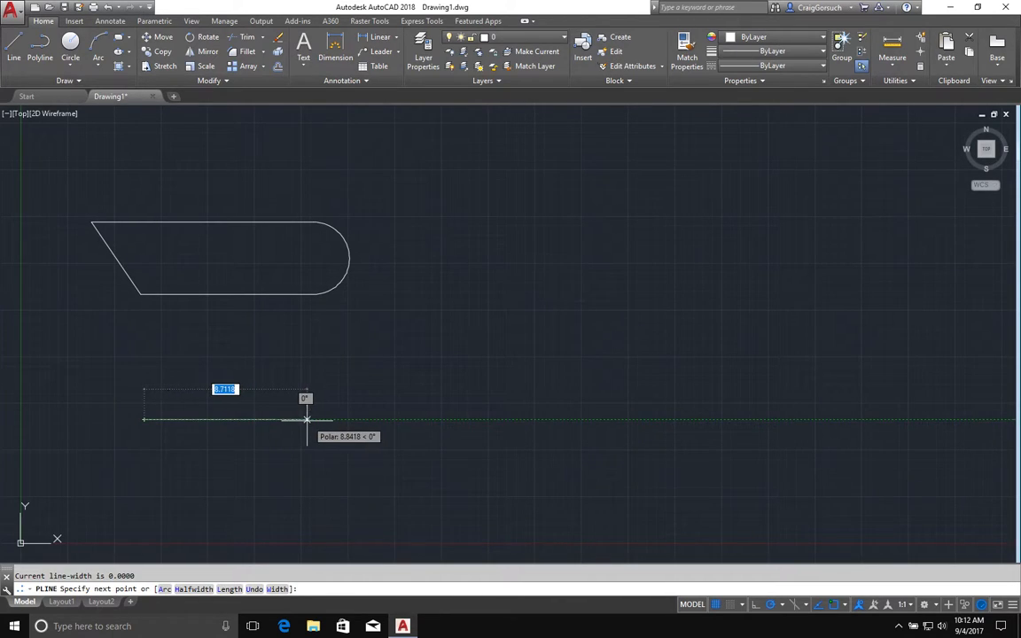
key("Escape")
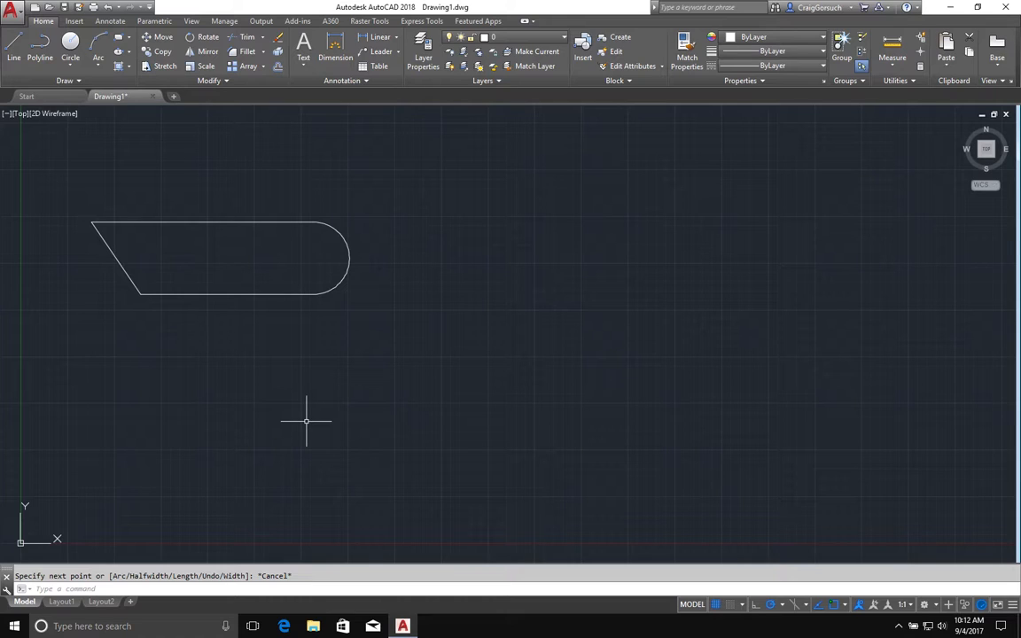
- Start a second polyline below the closed shape with a horizontal segment running right and an upward semicircular arc
type("pl")
key("Return")
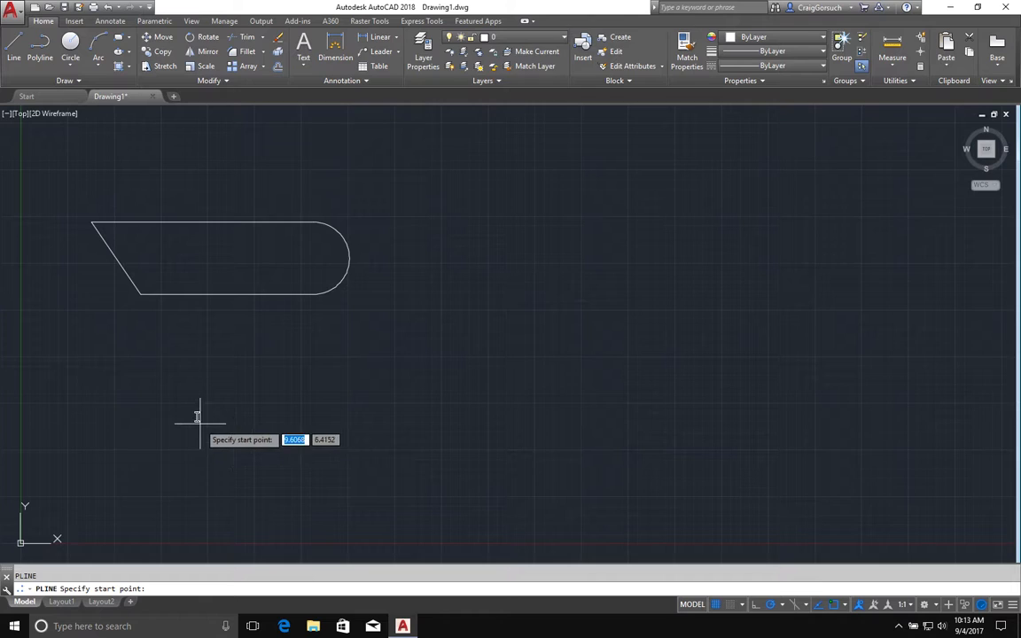
left_click(140, 408)
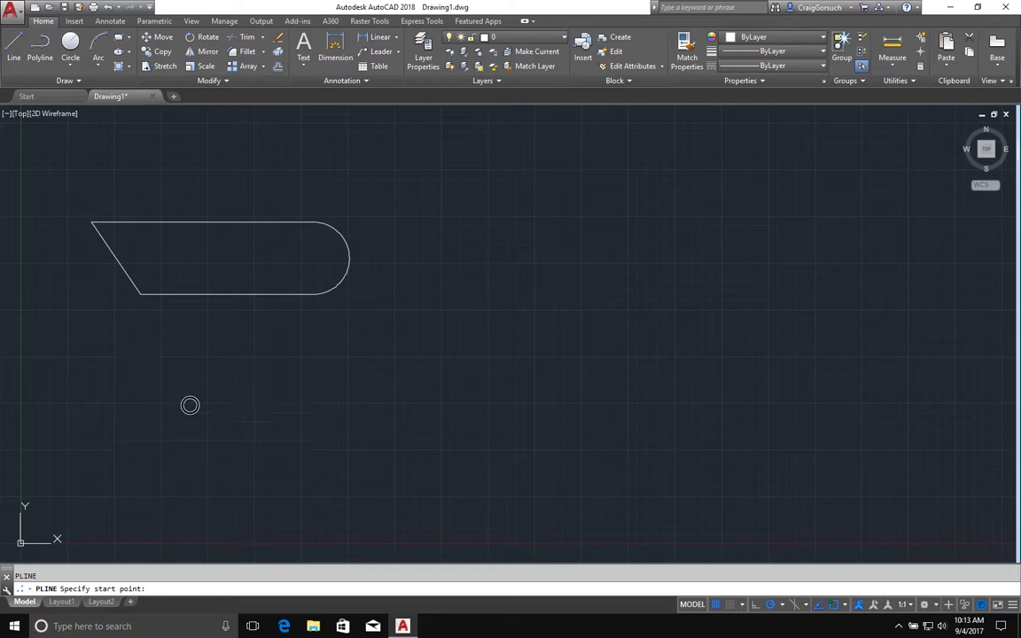
left_click(321, 409)
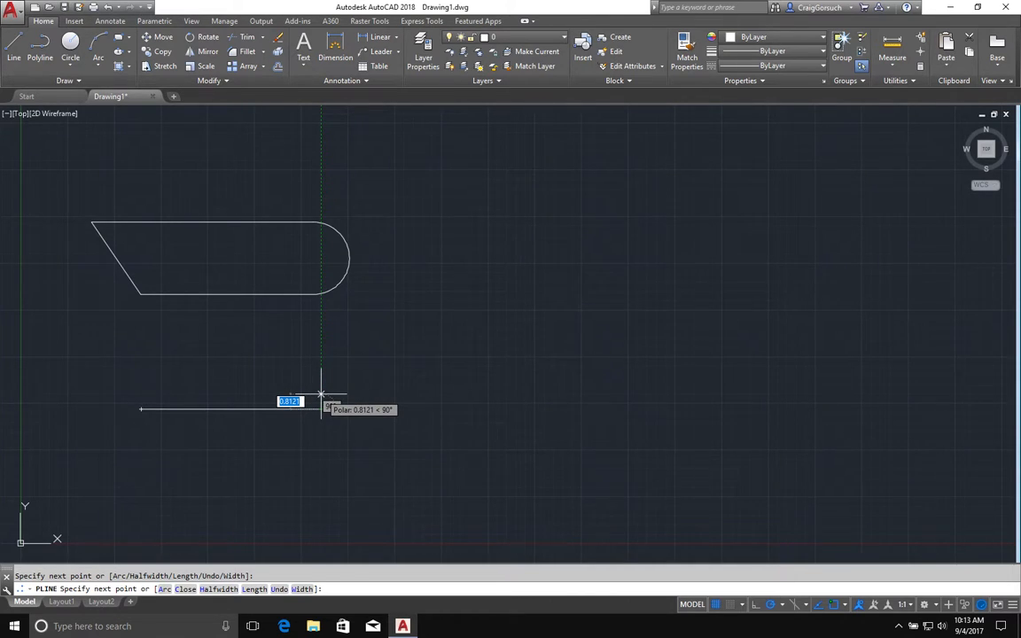
type("a")
key("Return")
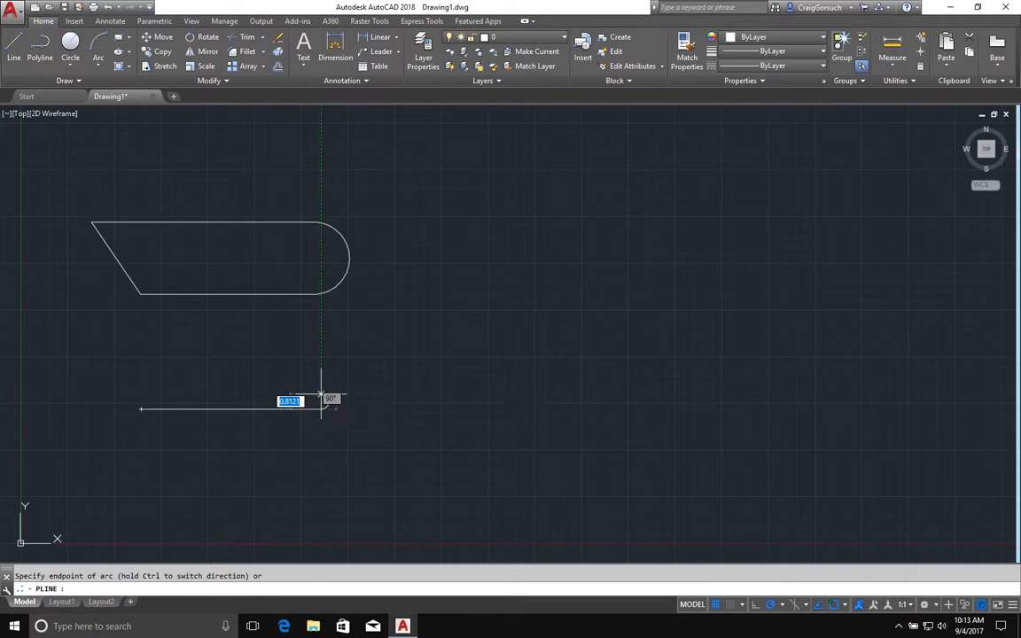
left_click(321, 346)
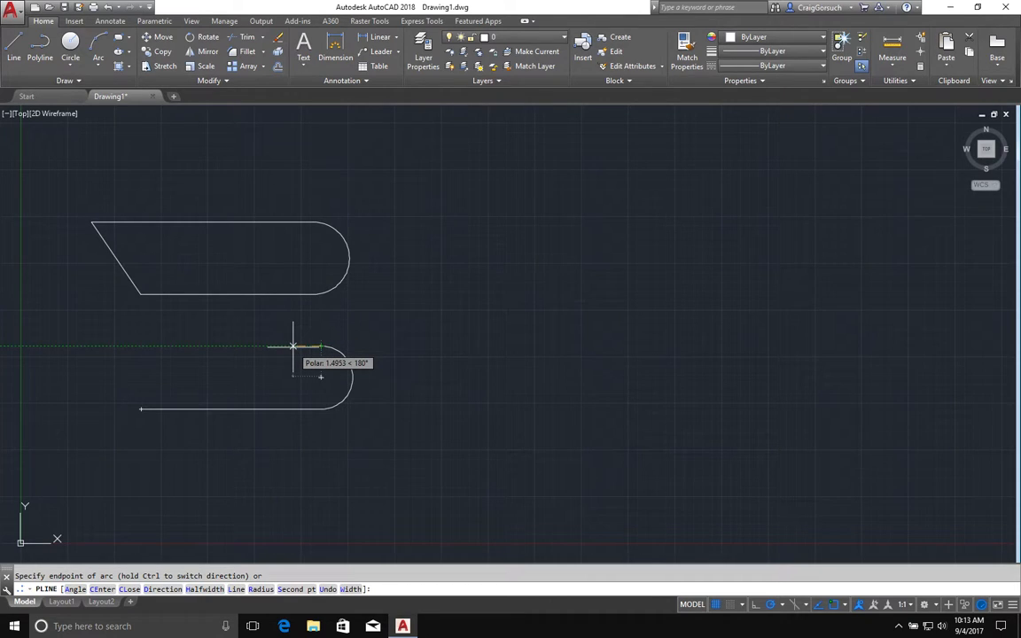
- Continue the second polyline from the arc with a horizontal line about 12.26 units long at 180°, and leave it open
type("l")
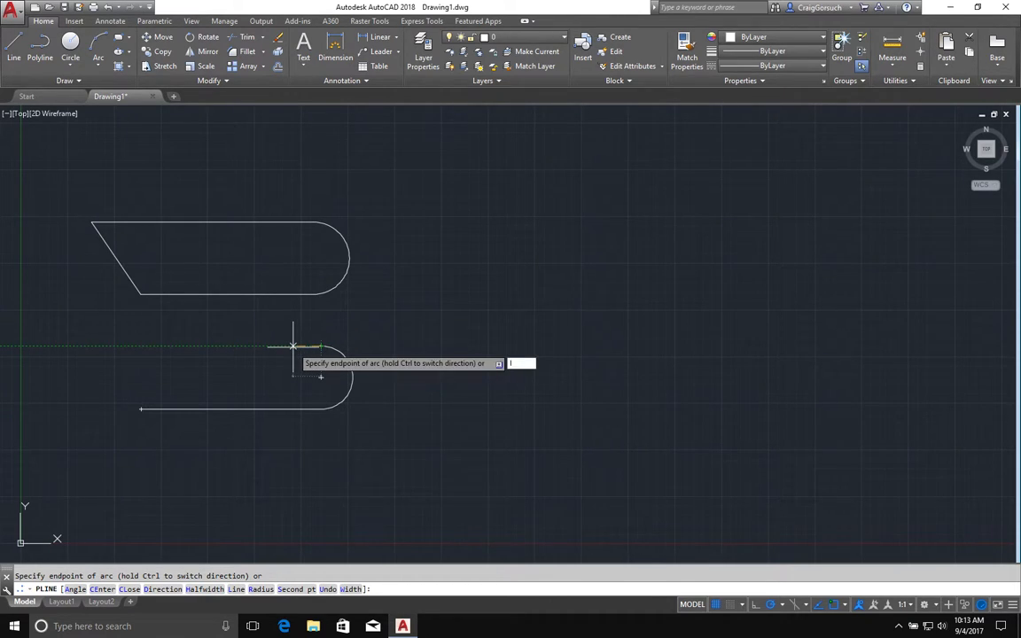
key("Return")
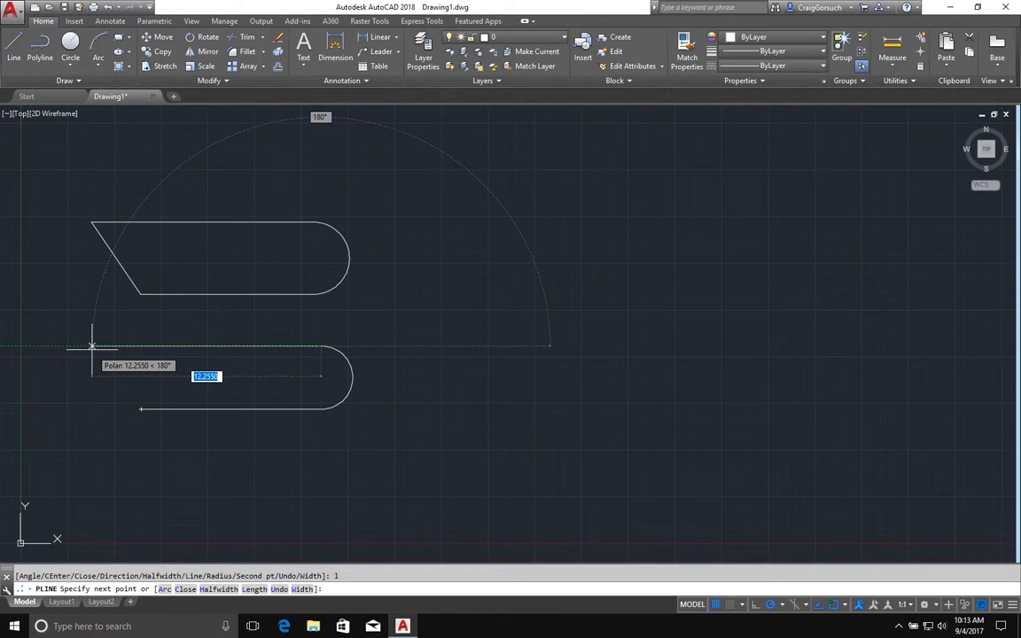
key("Return")
left_click(92, 347)
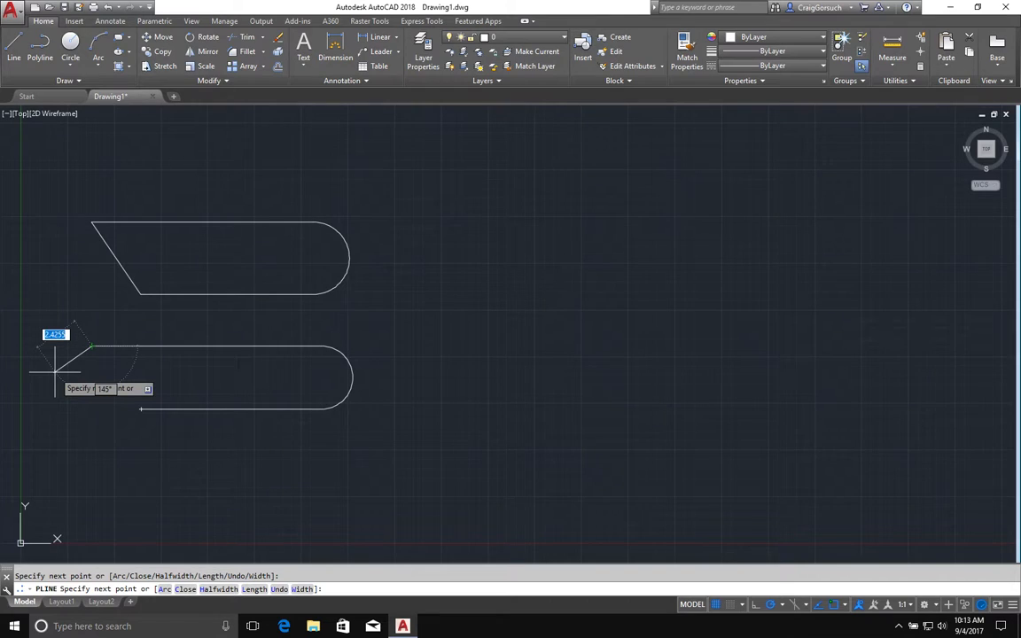
key("Return")
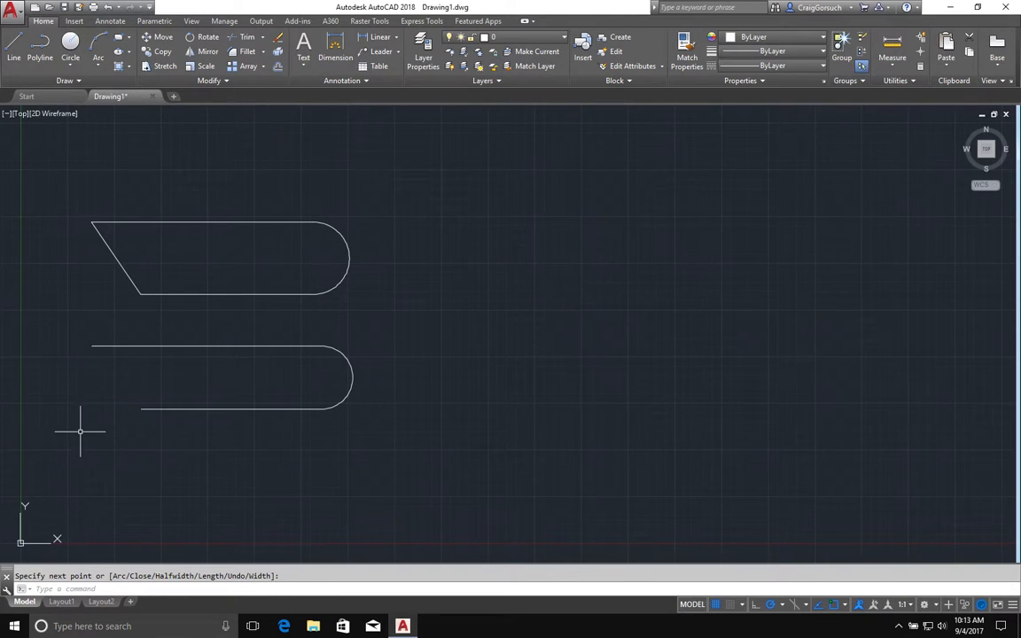
- Select the open and the closed polyline in turn to inspect each as a single object, and dismiss the CCleaner alert
left_click(205, 409)
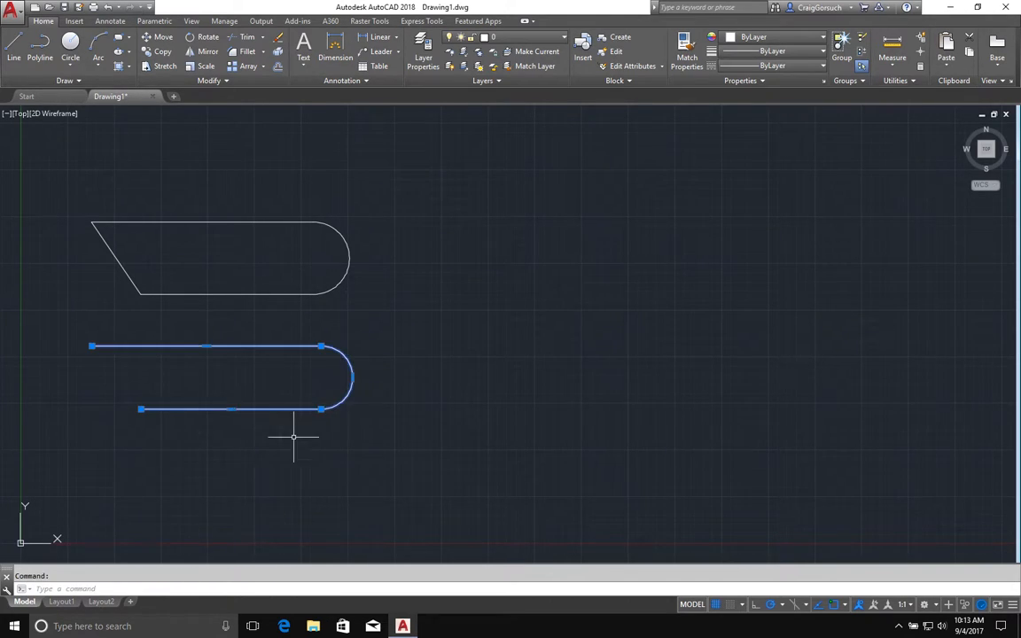
key("Escape")
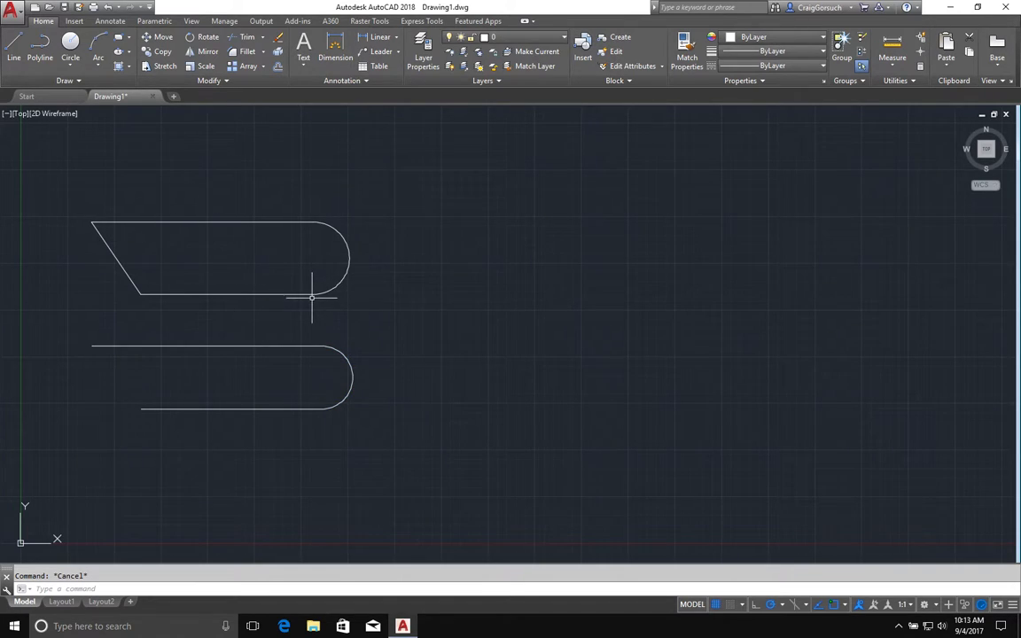
left_click(312, 293)
key("Escape")
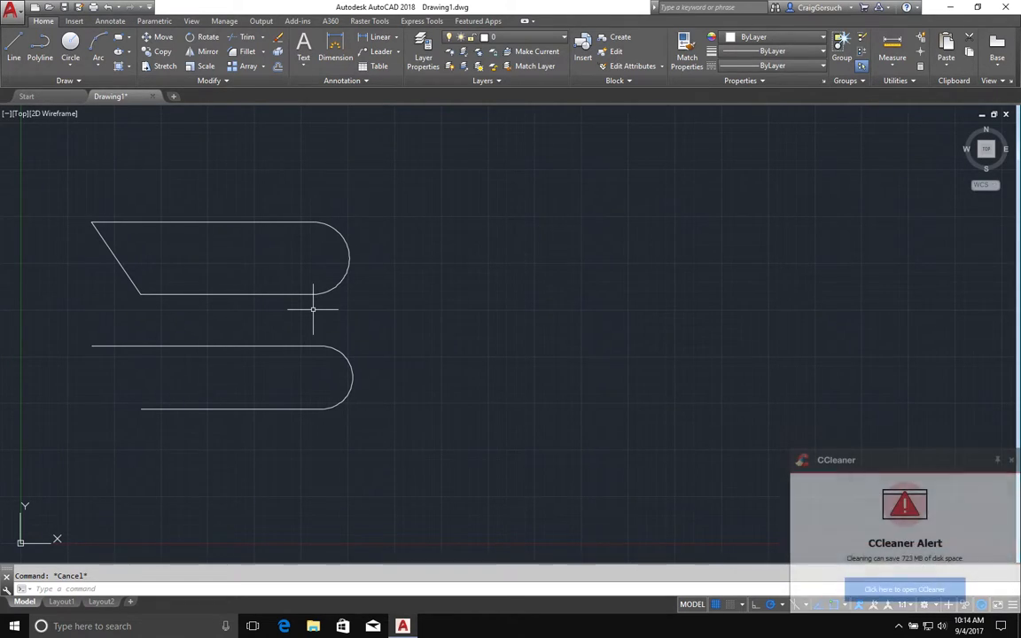
left_click(1013, 463)
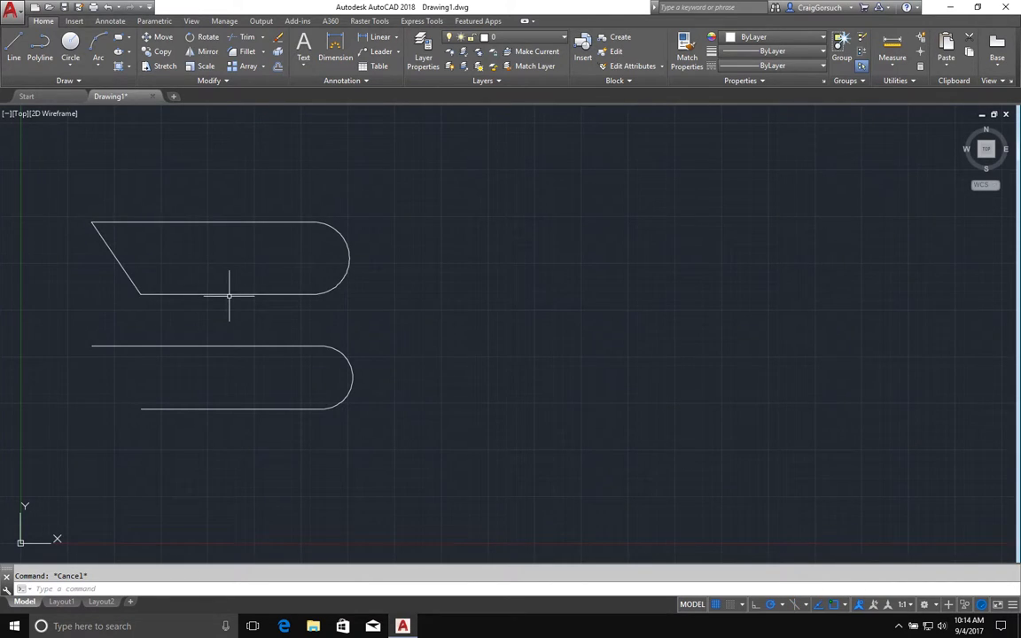
- Select both polylines together to compare their grips, and clear the selection
left_click(218, 222)
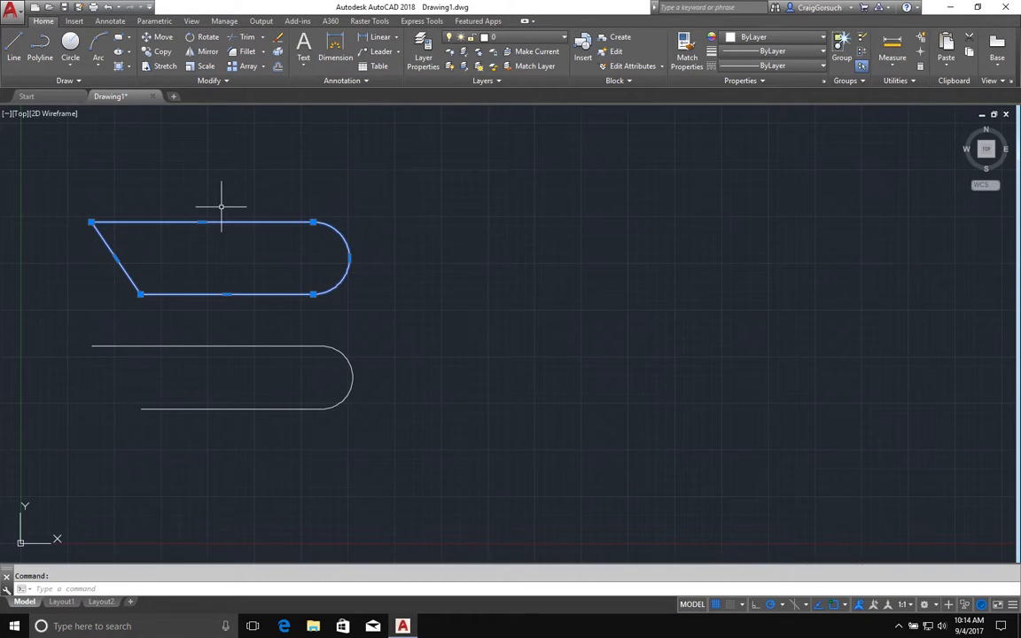
left_click(207, 346)
mouse_move(206, 348)
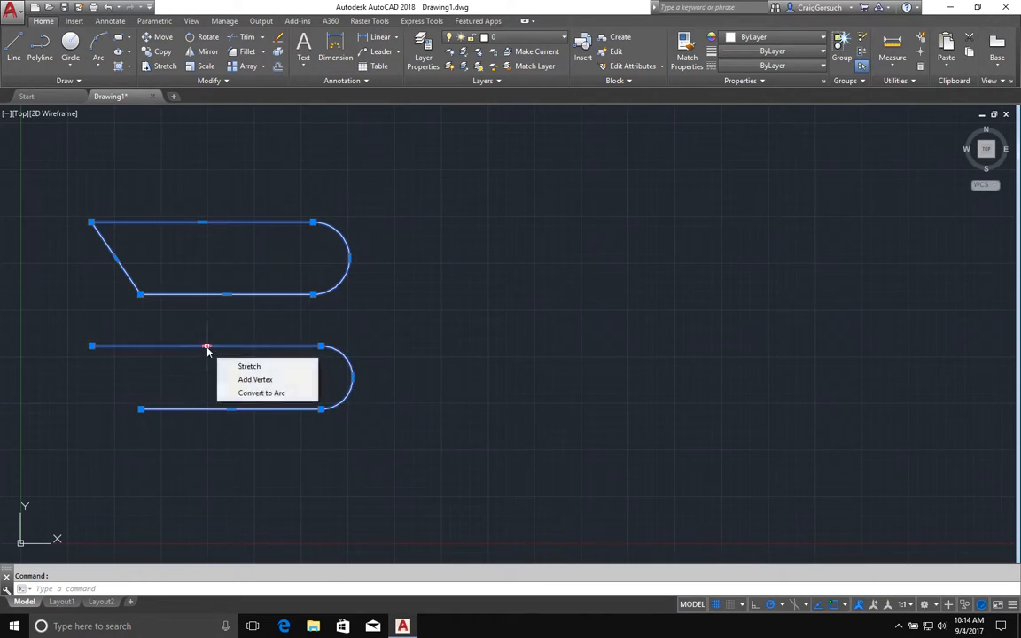
left_click(966, 451)
left_click(438, 415)
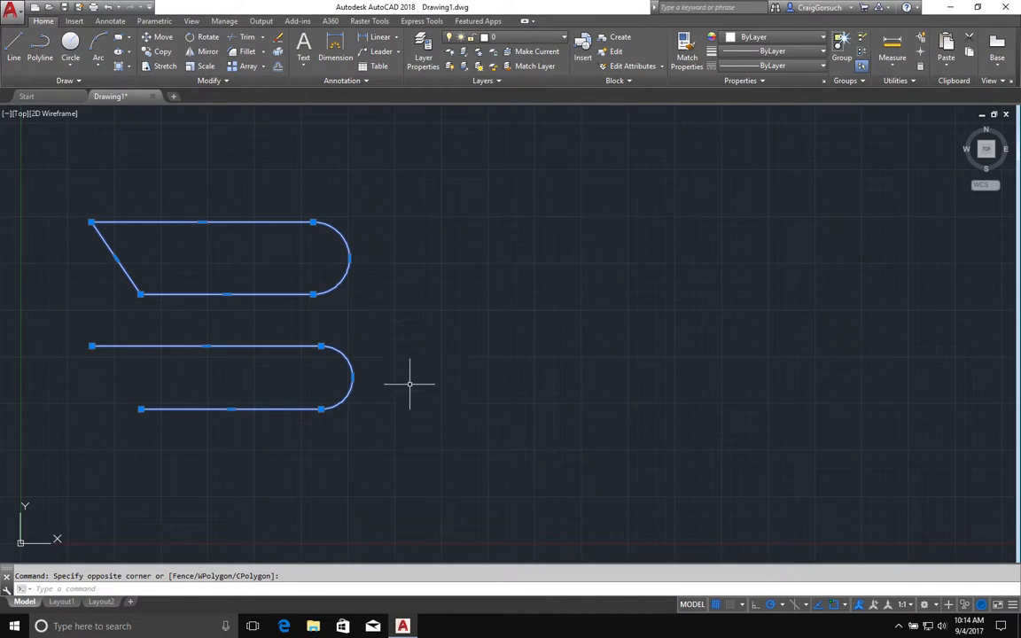
key("Escape")
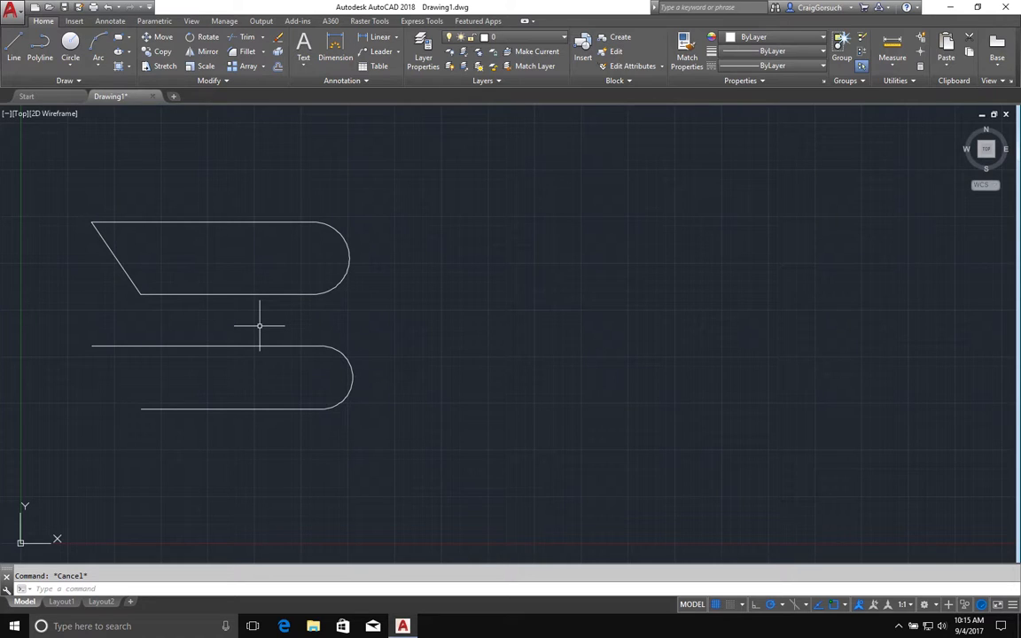
- Pan and zoom in and out around the two polylines to view them at different magnifications
middle_click_drag(260, 325, 521, 324)
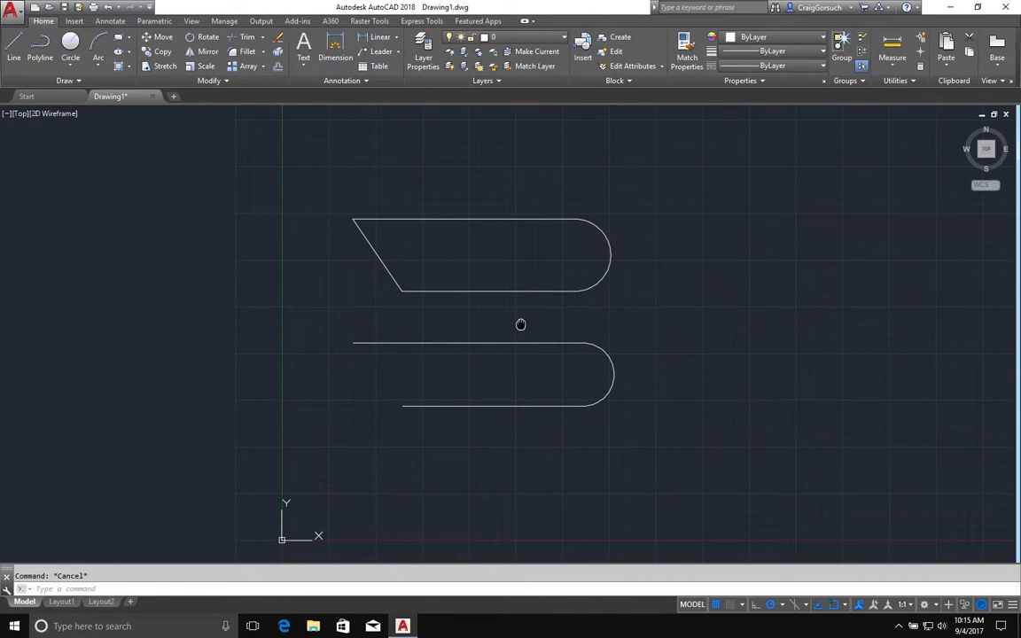
middle_click_drag(520, 325, 520, 326)
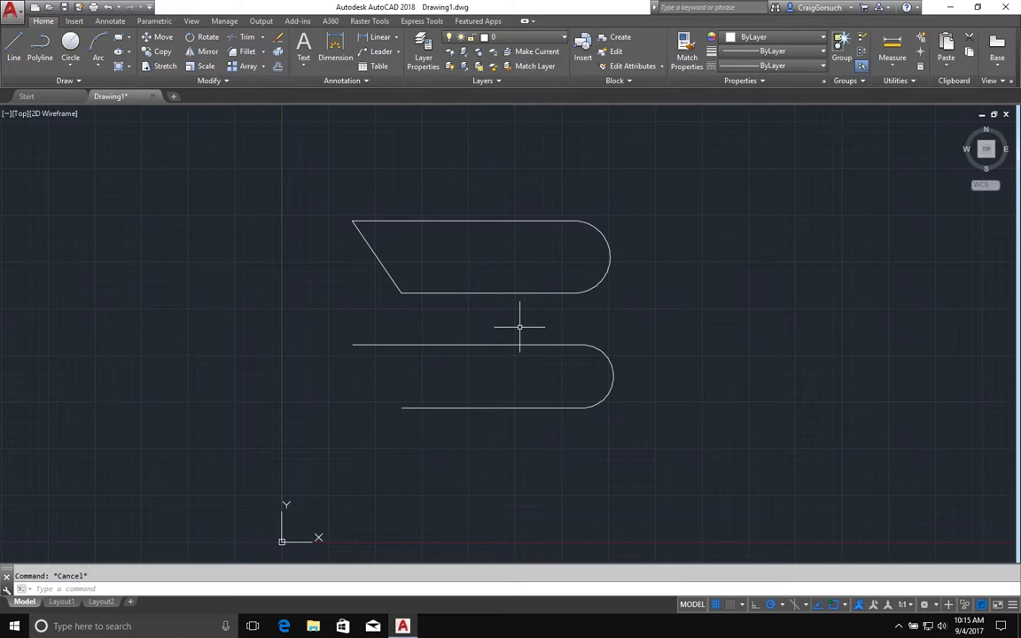
scroll(519, 327, "up", 4)
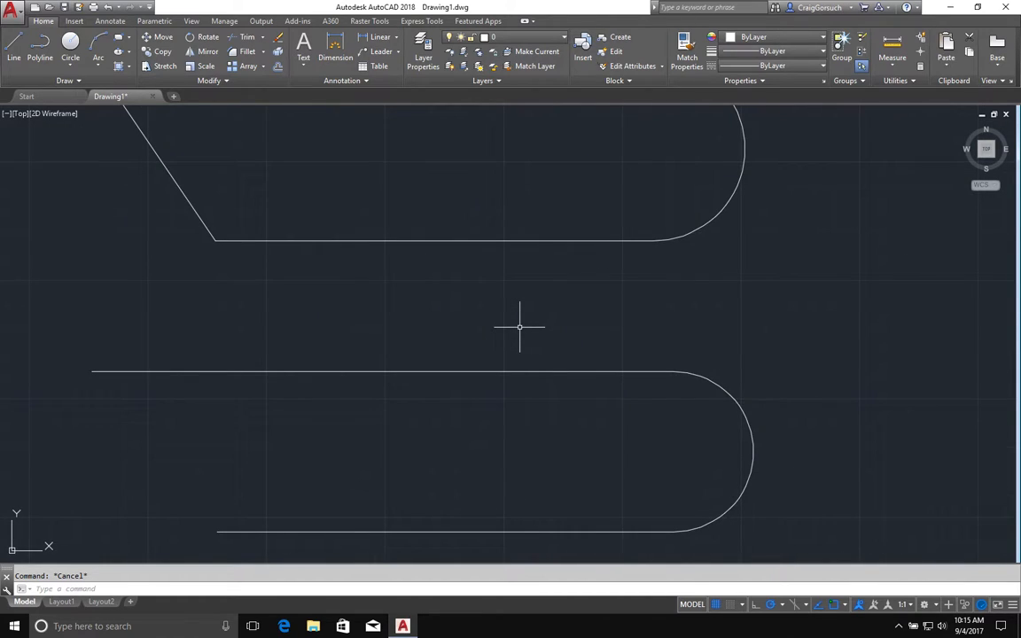
scroll(519, 327, "down", 4)
scroll(520, 328, "down", 2)
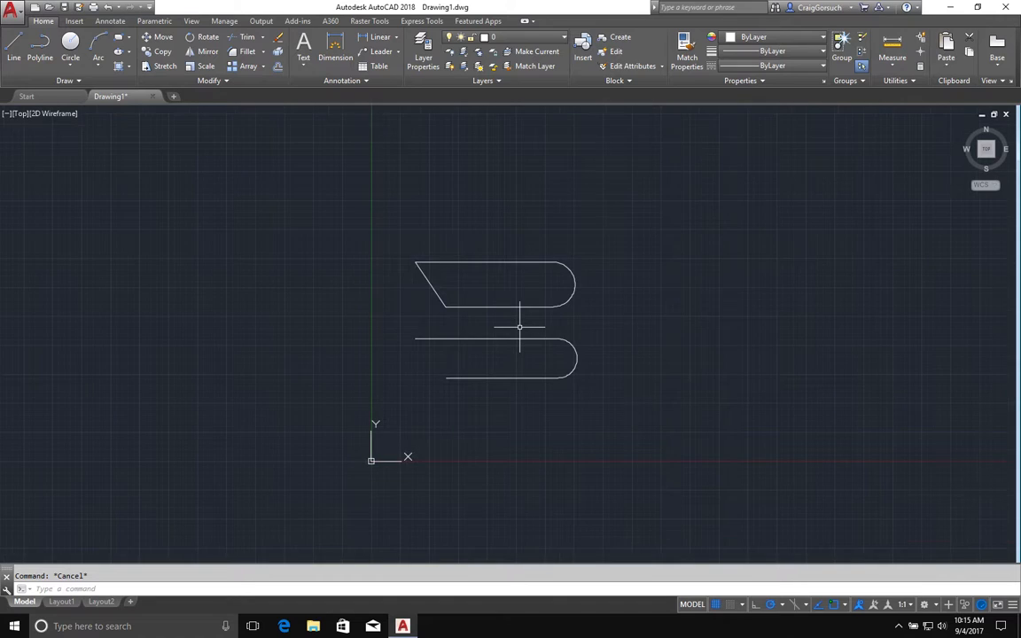
scroll(520, 327, "up", 2)
scroll(519, 327, "down", 2)
scroll(519, 327, "up", 4)
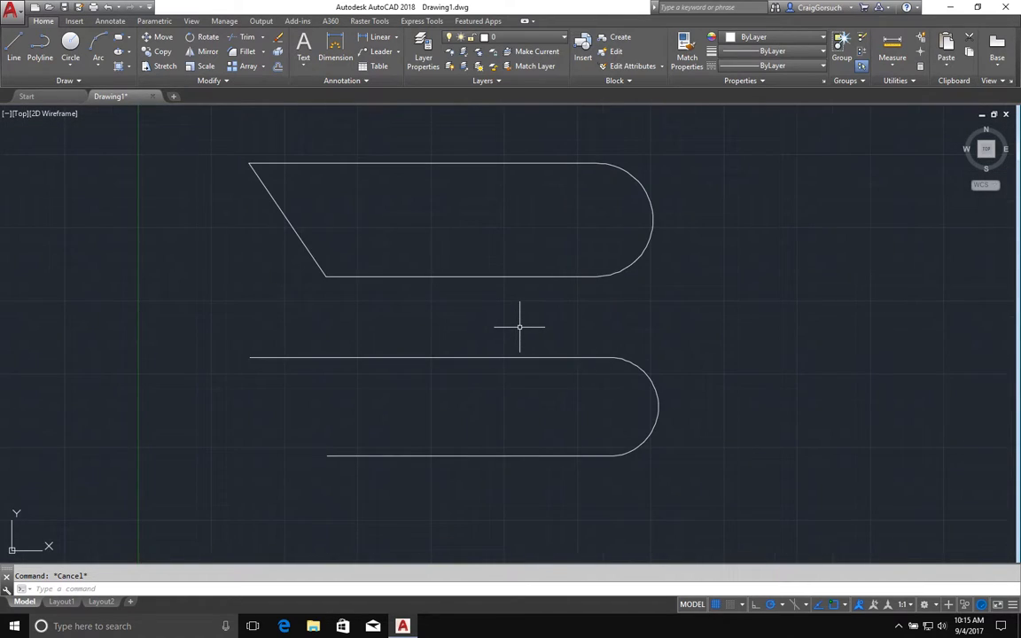
scroll(519, 327, "down", 4)
scroll(519, 327, "up", 4)
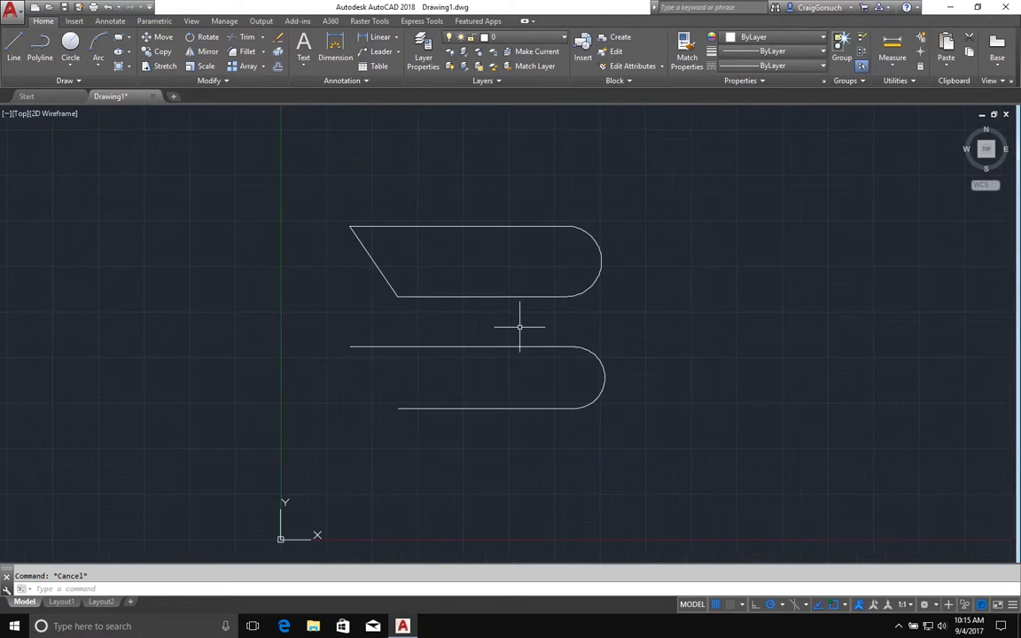
scroll(519, 328, "up", 2)
scroll(520, 327, "down", 2)
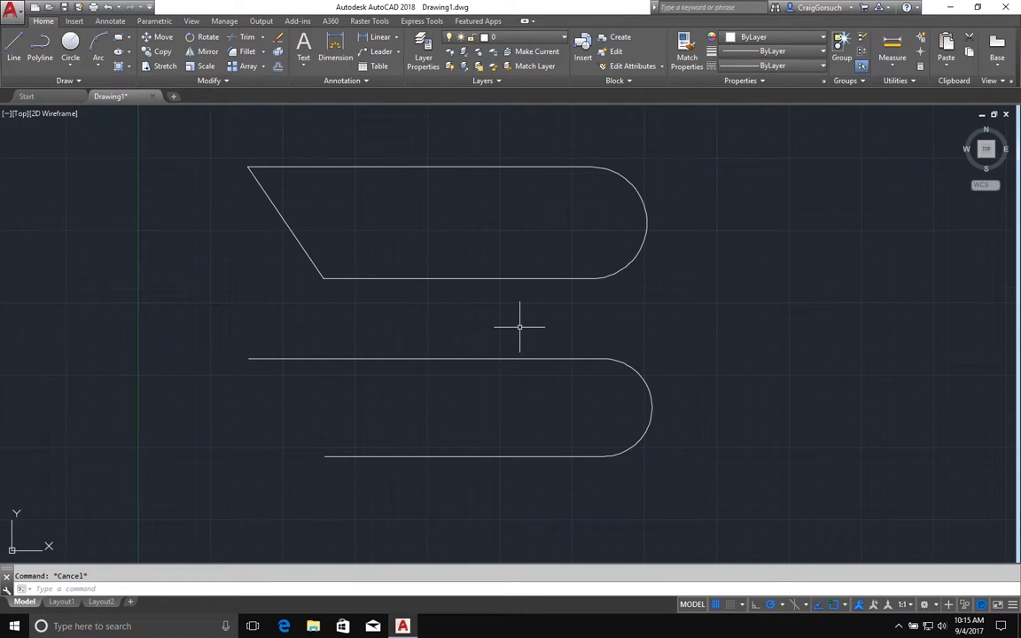
mouse_move(520, 327)
middle_mouse_down()
mouse_move(295, 344)
mouse_move(524, 339)
middle_mouse_up()
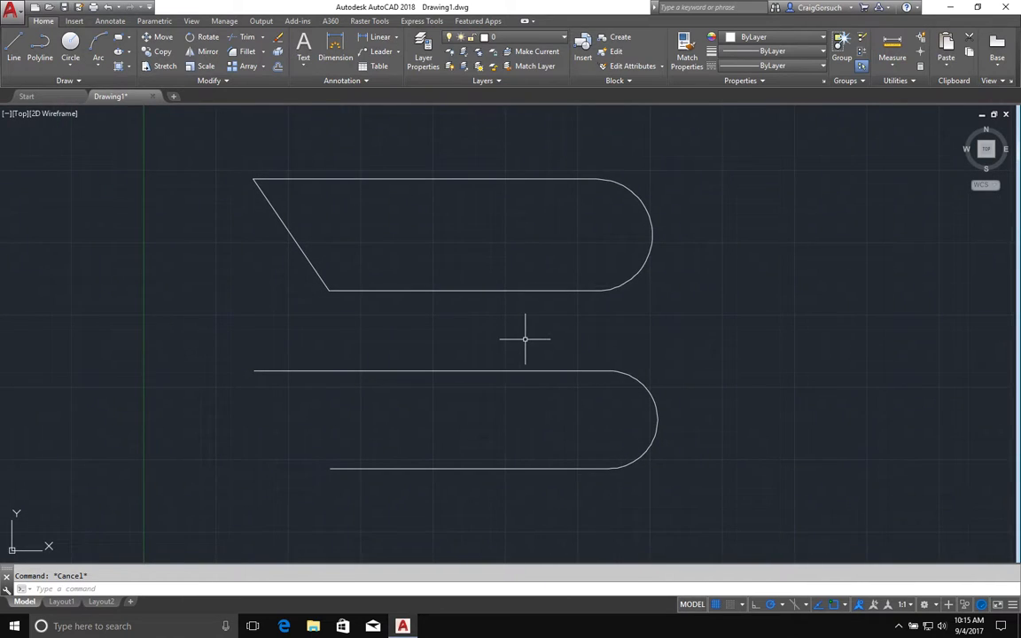
- Stretch the closed polyline's vertex where the upper horizontal segment meets the arc straight upward
middle_click_drag(403, 178, 416, 231)
scroll(415, 230, "up", 2)
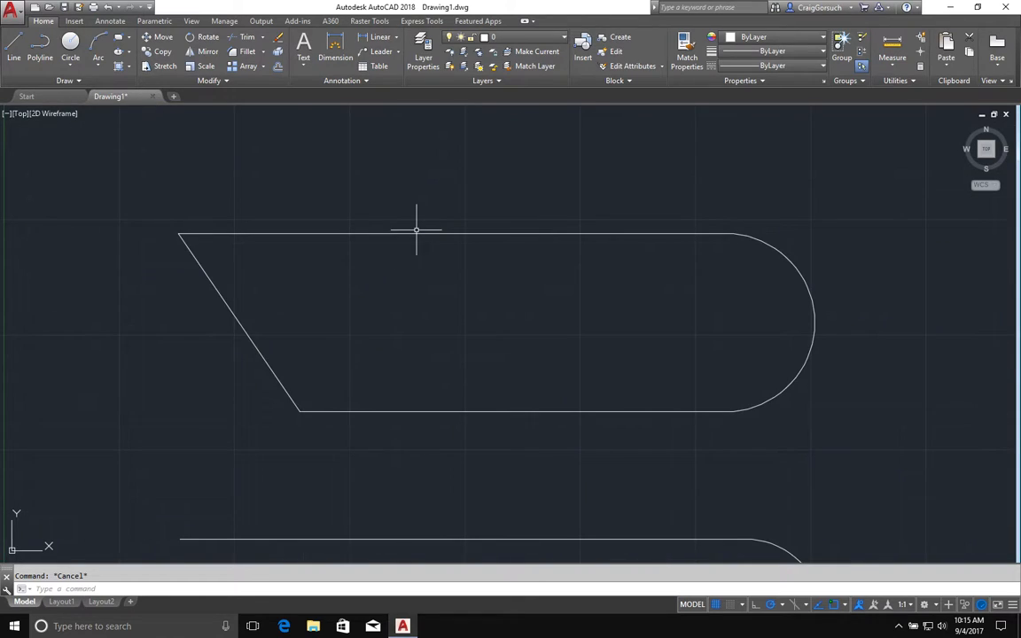
left_click(543, 233)
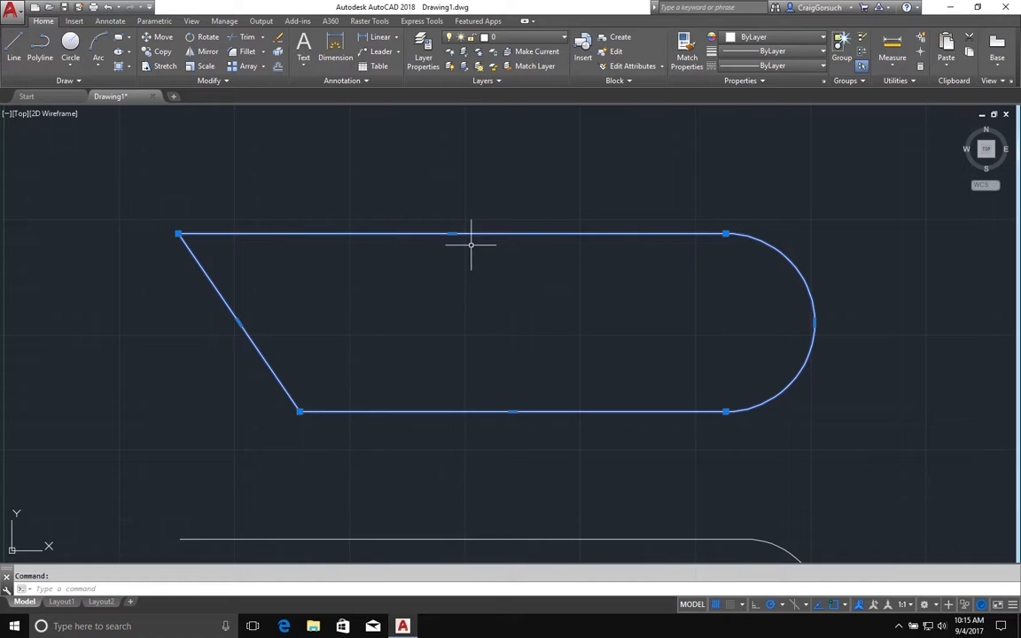
mouse_move(726, 235)
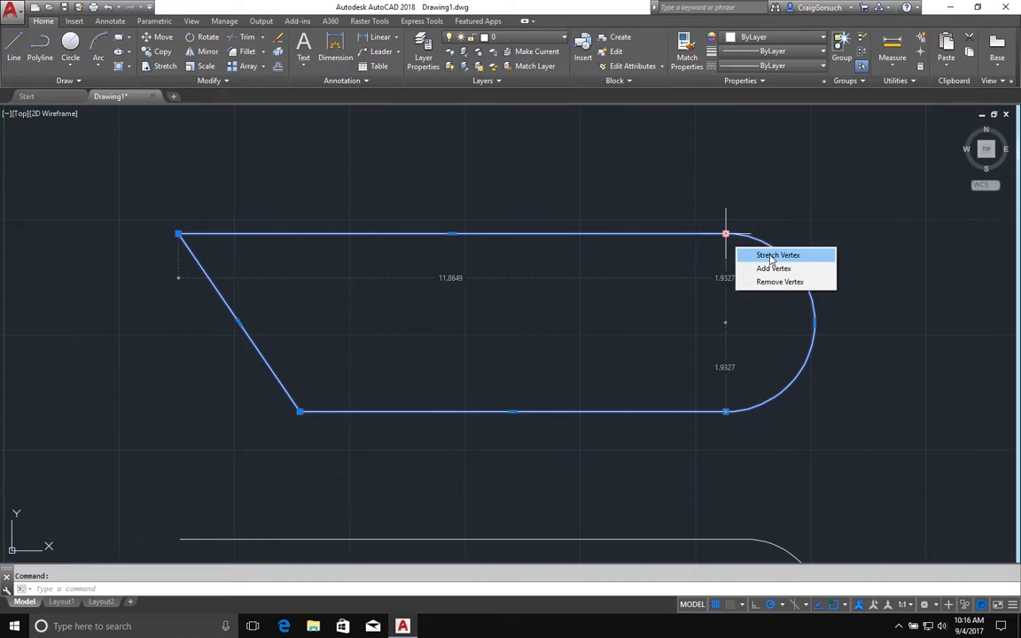
left_click(727, 235)
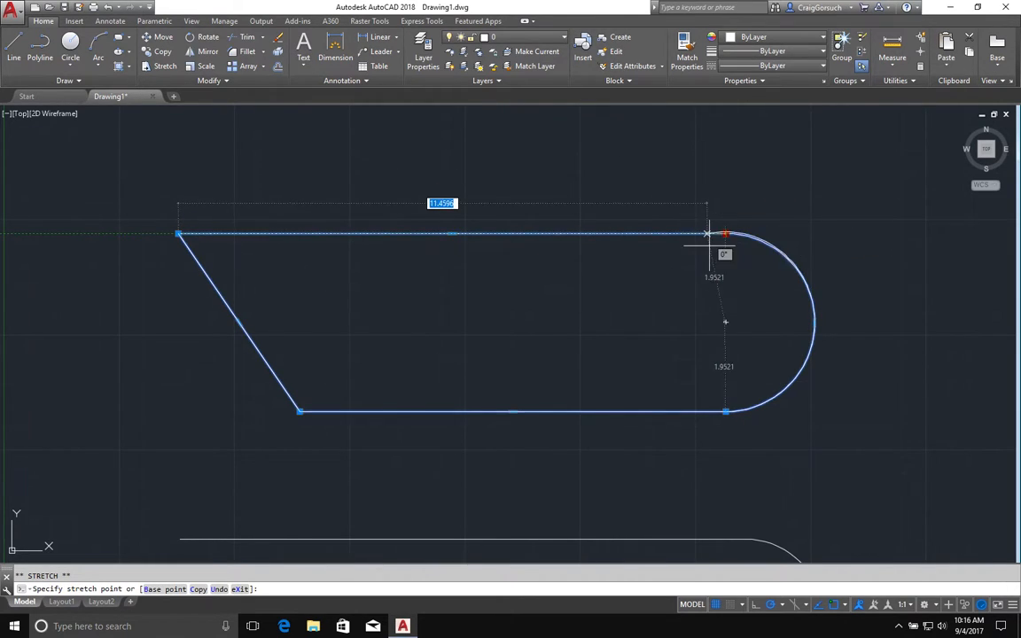
left_click(725, 174)
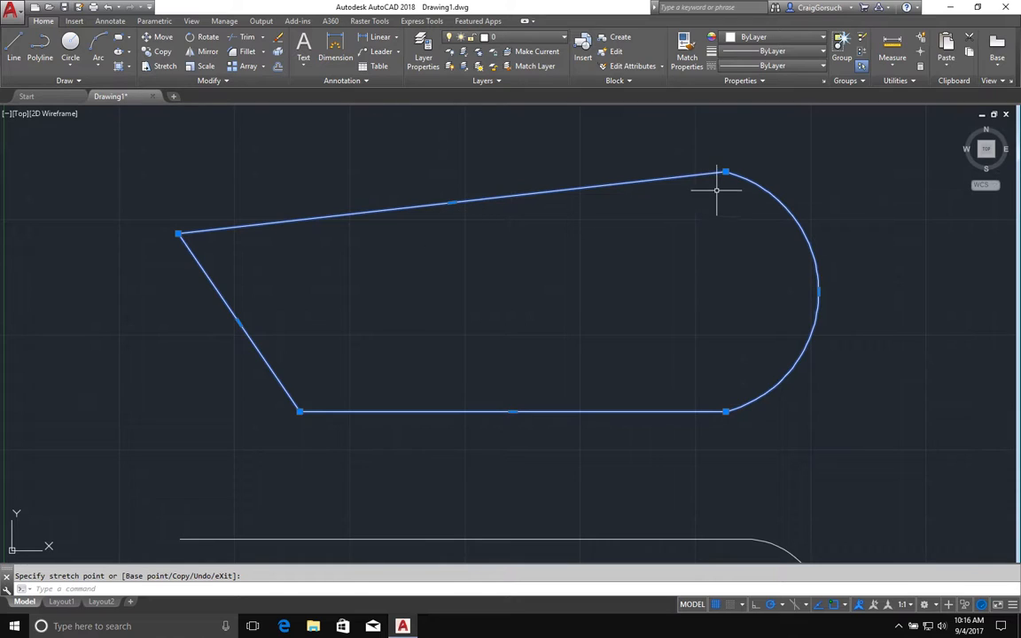
- Add a vertex about 5.66 units from the closed polyline's upper arc vertex at 180°, and remove that vertex again
mouse_move(726, 173)
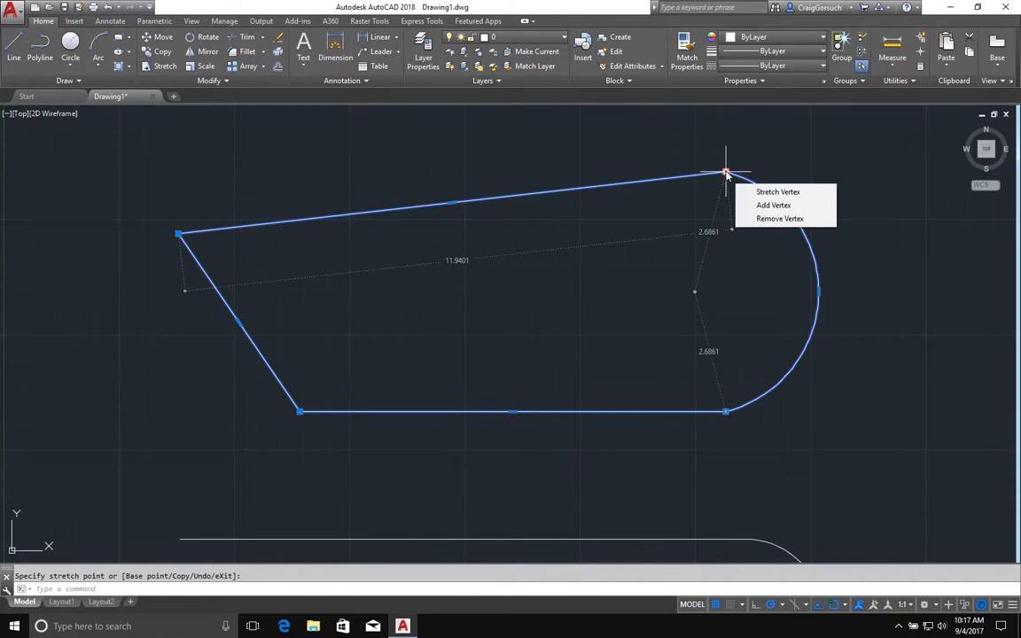
left_click(761, 206)
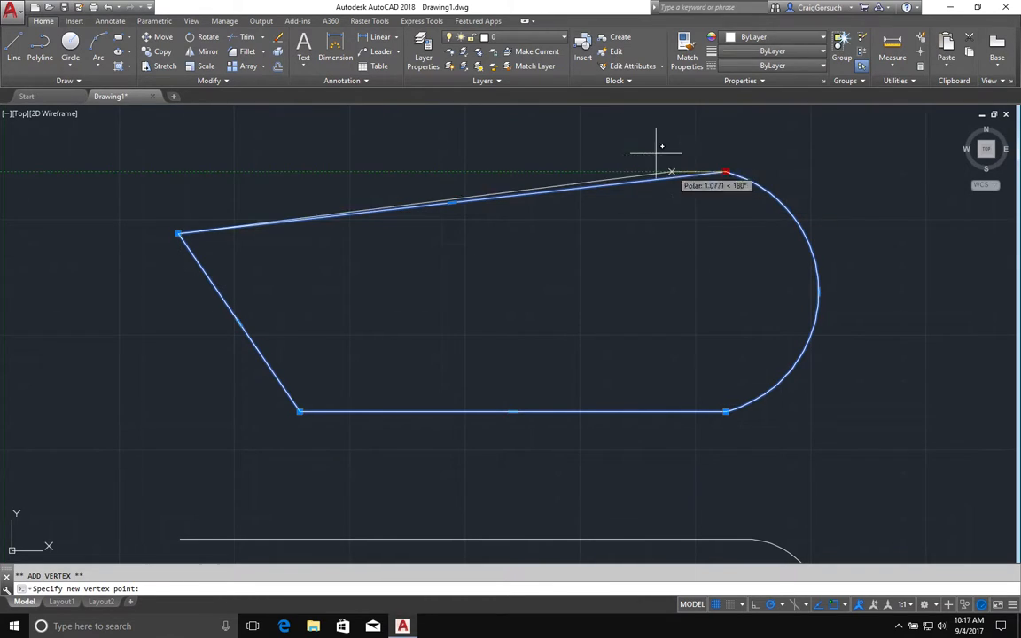
left_click(464, 171)
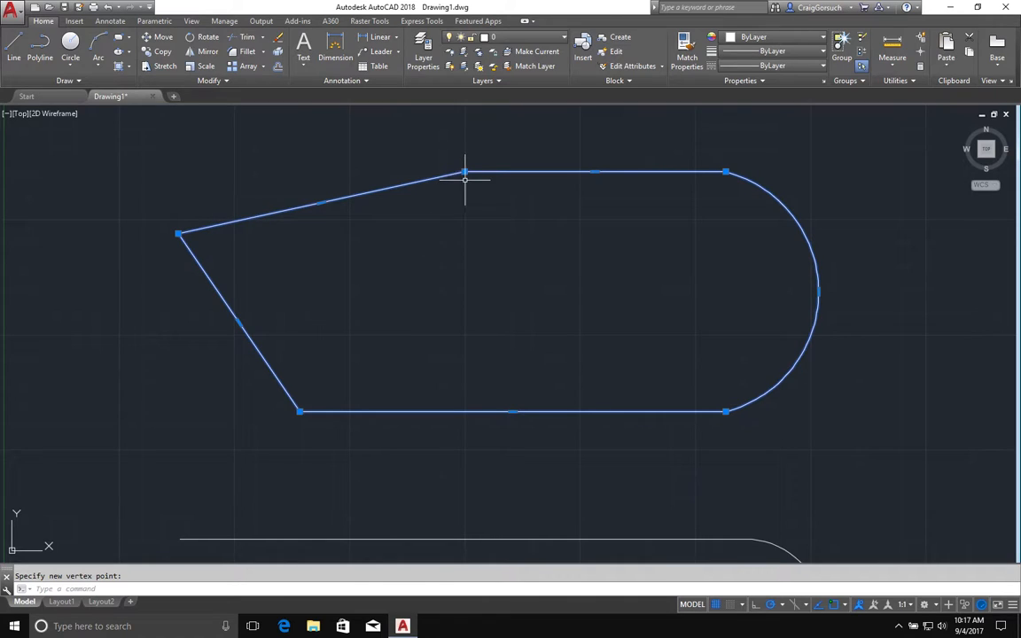
mouse_move(464, 171)
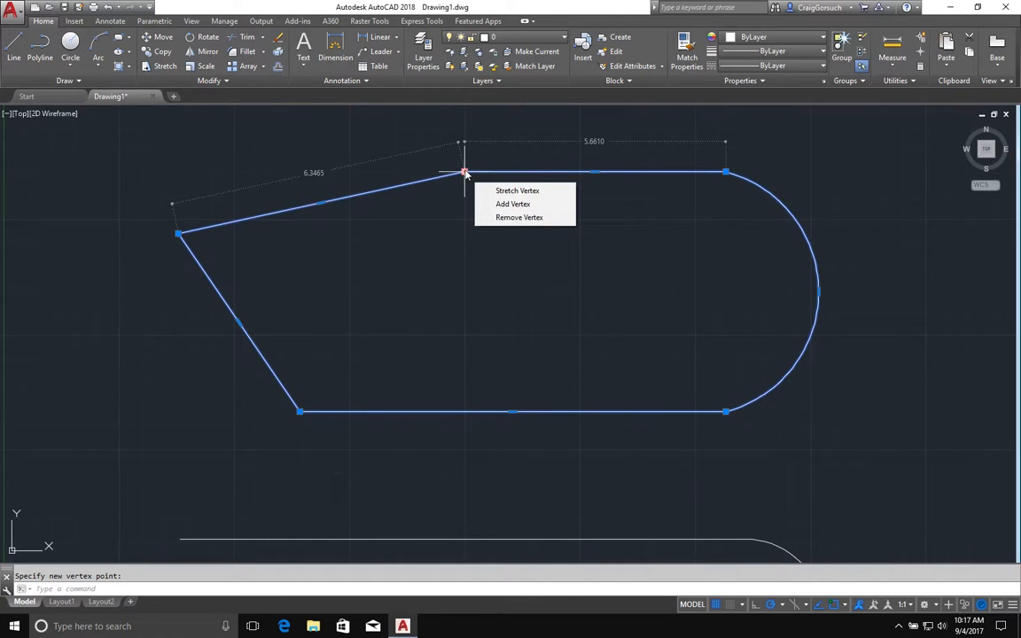
left_click(505, 218)
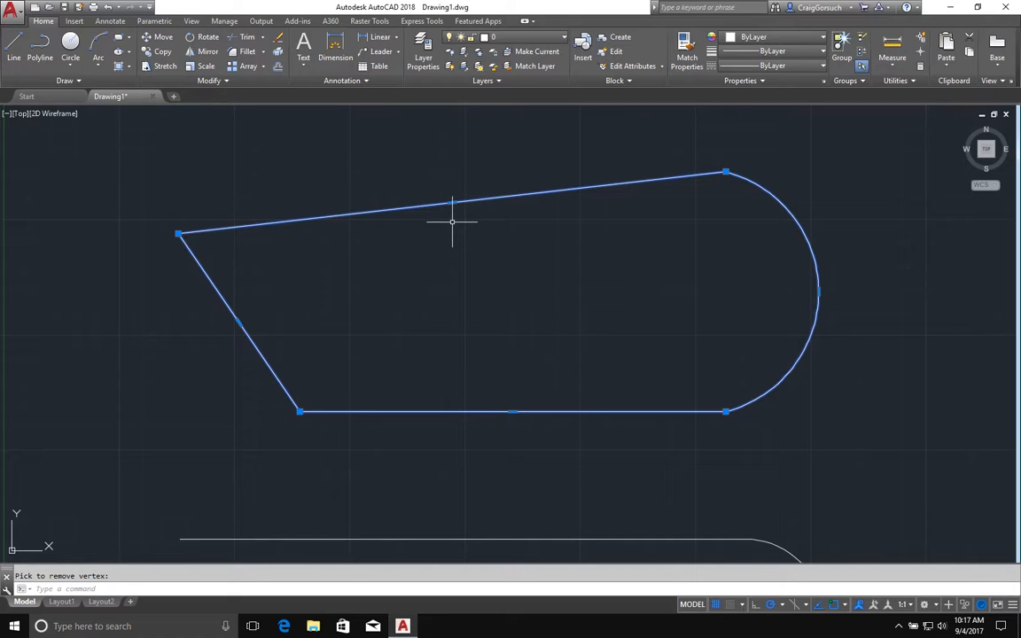
- Add a vertex to the sloped upper segment, directly above its midpoint and level with the upper arc vertex
mouse_move(452, 203)
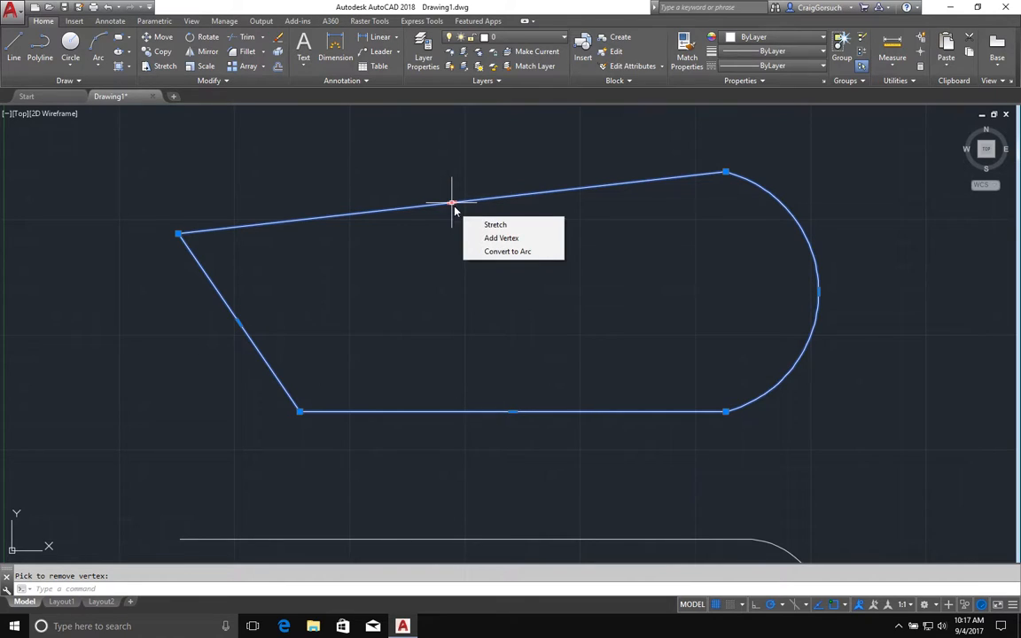
left_click(496, 239)
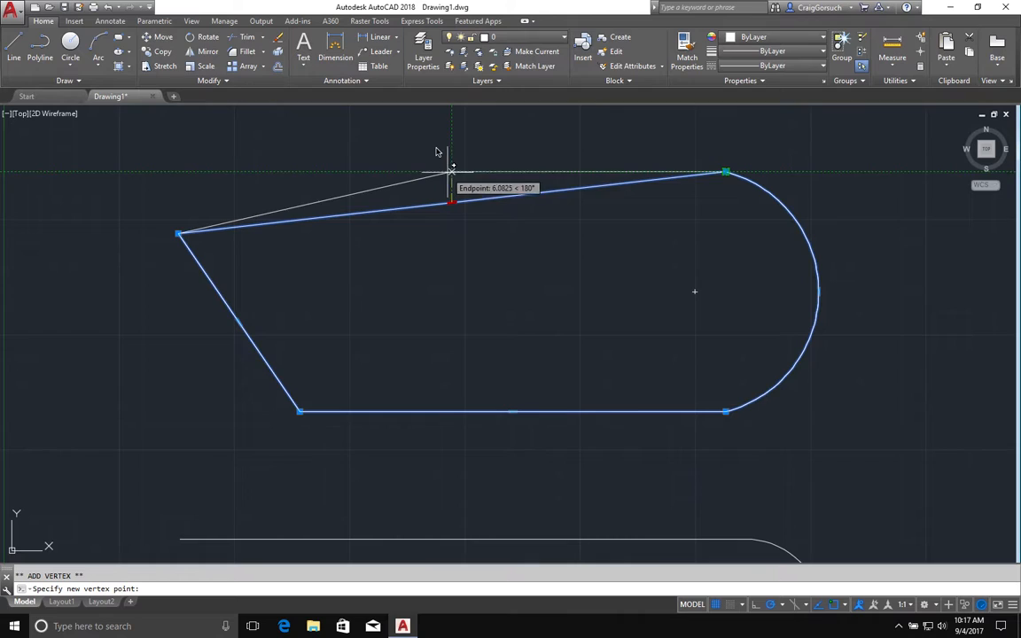
left_click(452, 171)
mouse_move(452, 171)
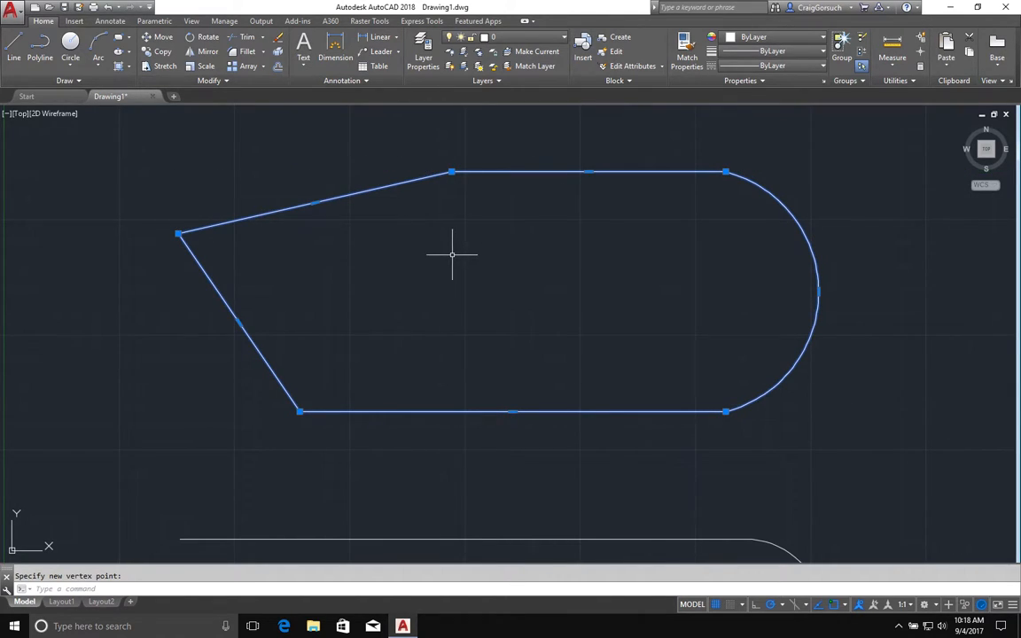
mouse_move(590, 172)
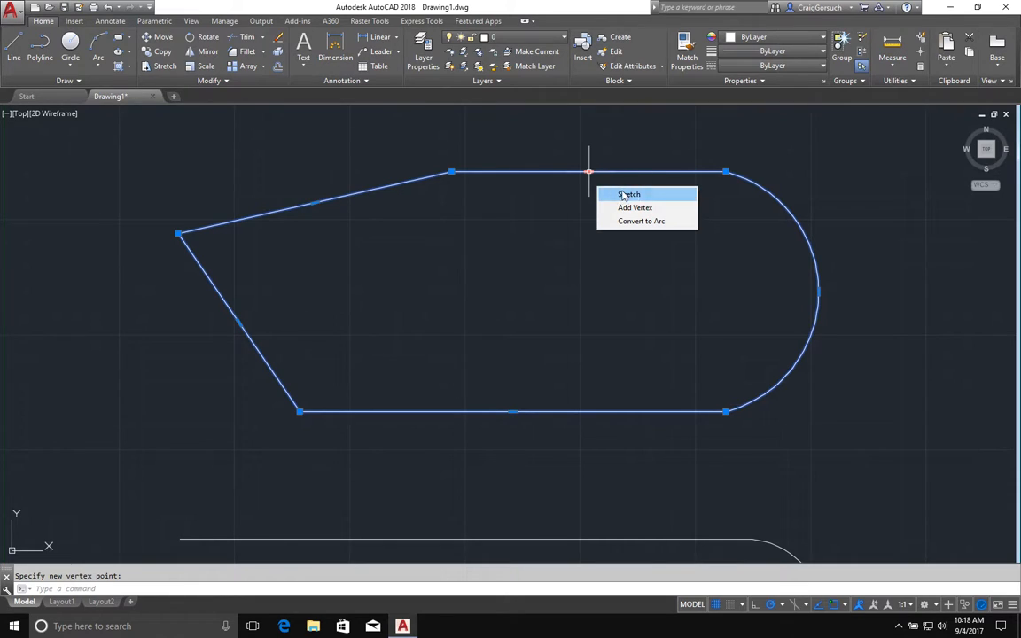
left_click(625, 195)
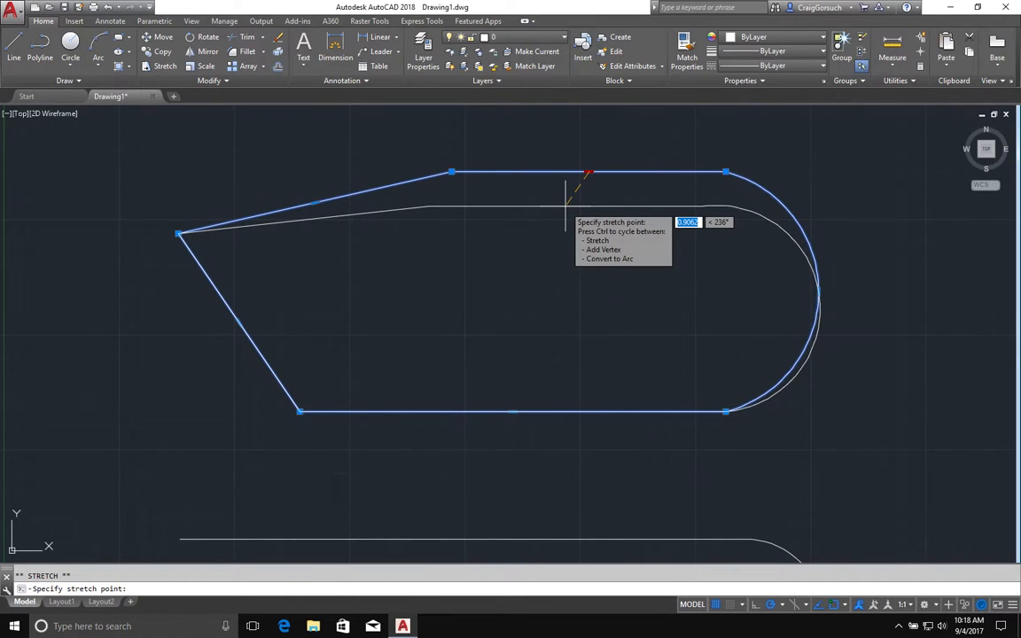
key("Escape")
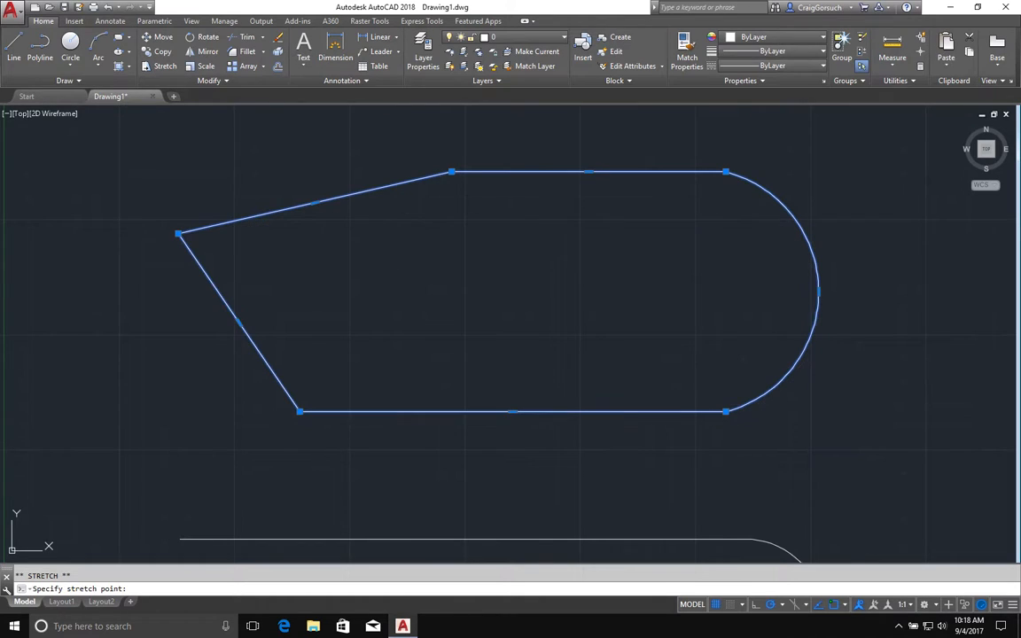
- Convert the closed polyline's upper horizontal segment to an arc, with its midpoint about 1.16 units above the segment at 90°
mouse_move(590, 173)
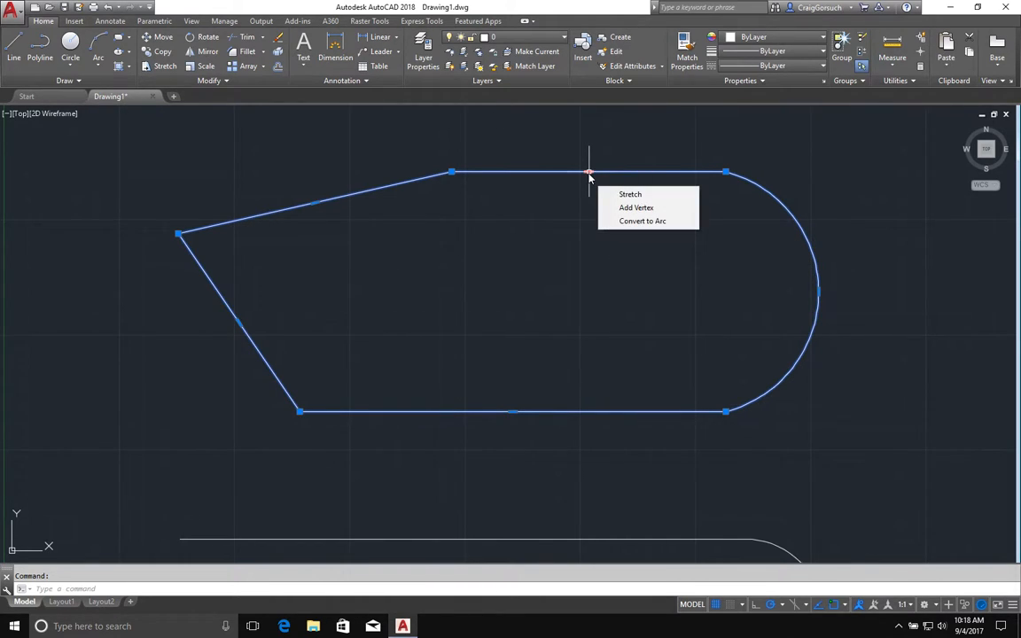
left_click(625, 222)
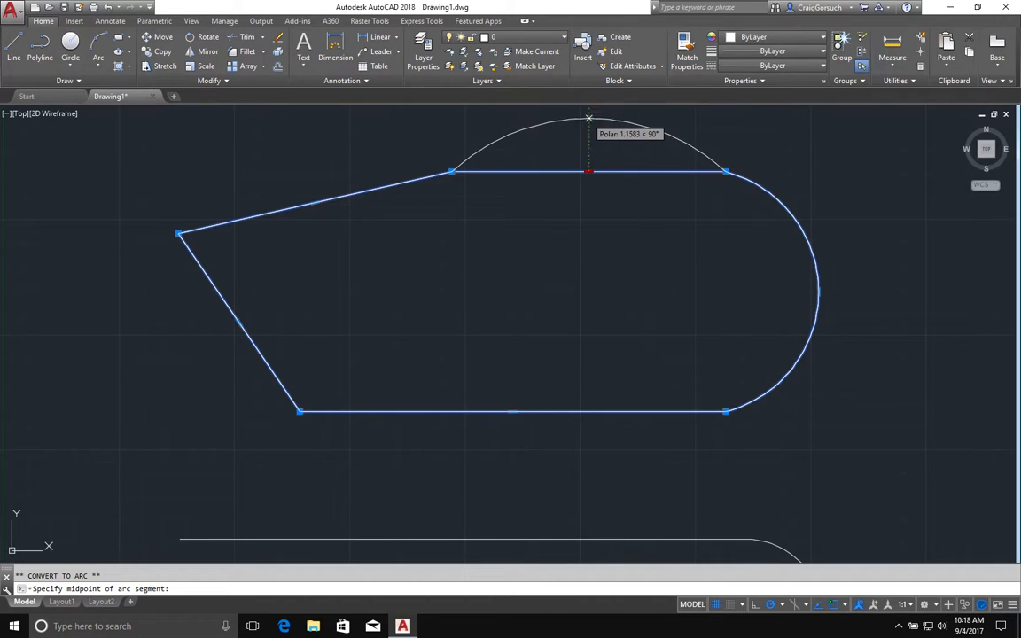
left_click(589, 118)
mouse_move(588, 118)
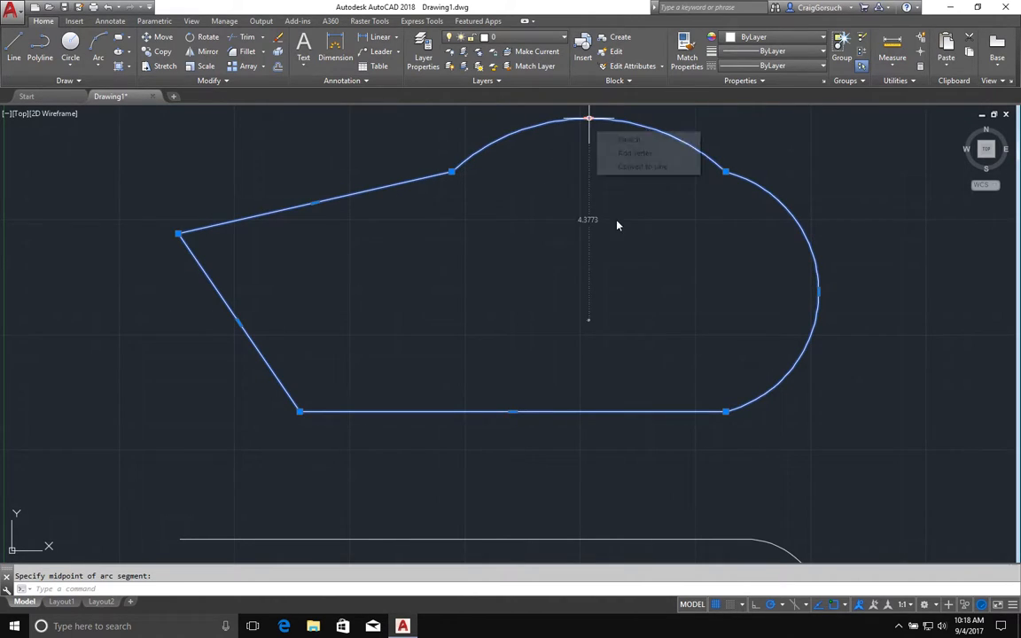
- Stretch the midpoint of the closed polyline's upper arc straight upward so that it bulges slightly higher
left_click(589, 118)
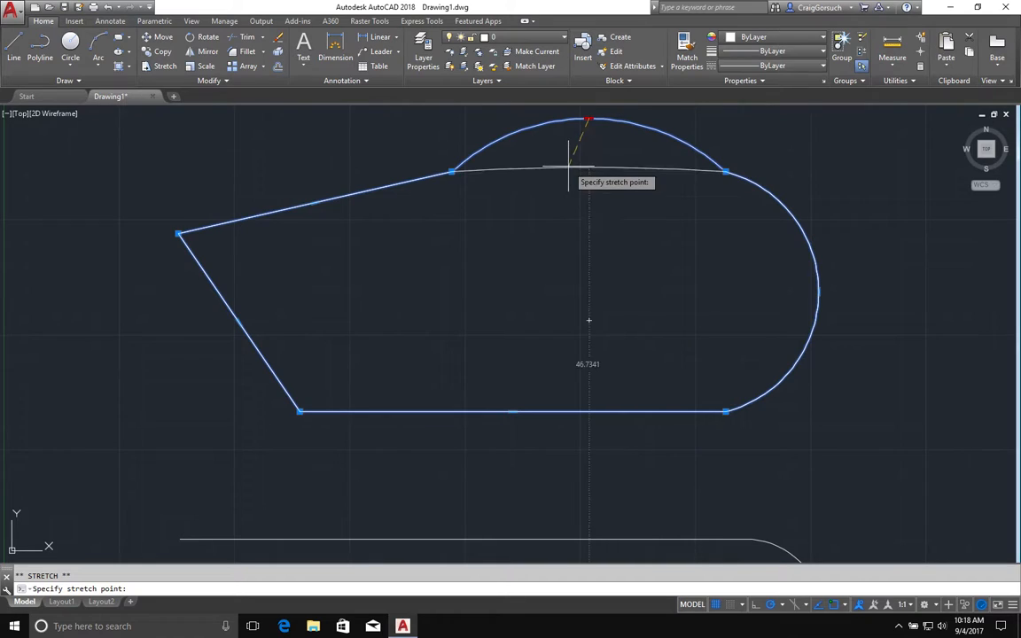
key("Escape")
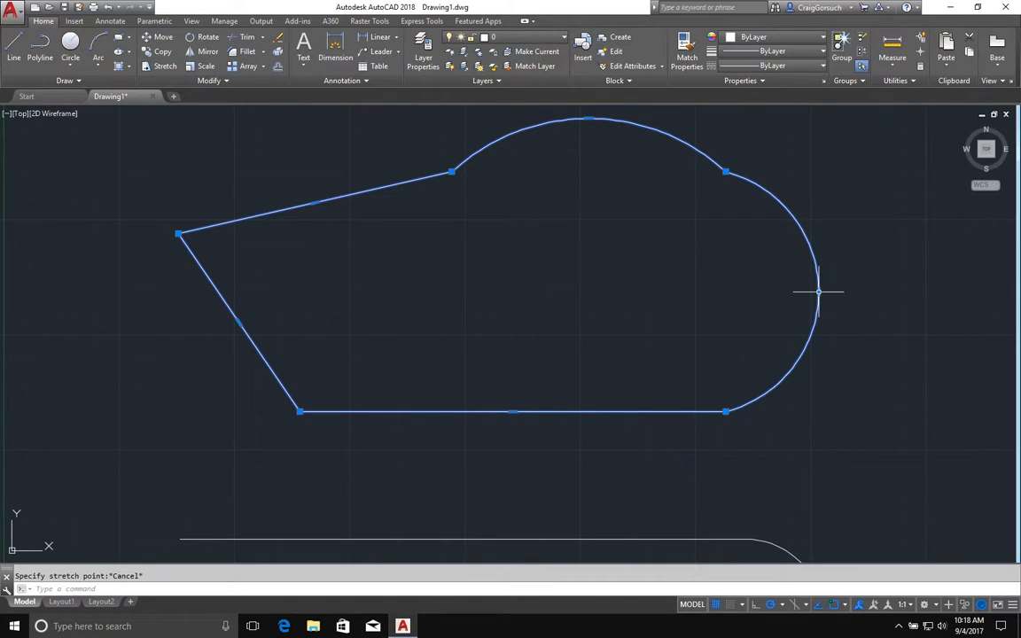
left_click(589, 118)
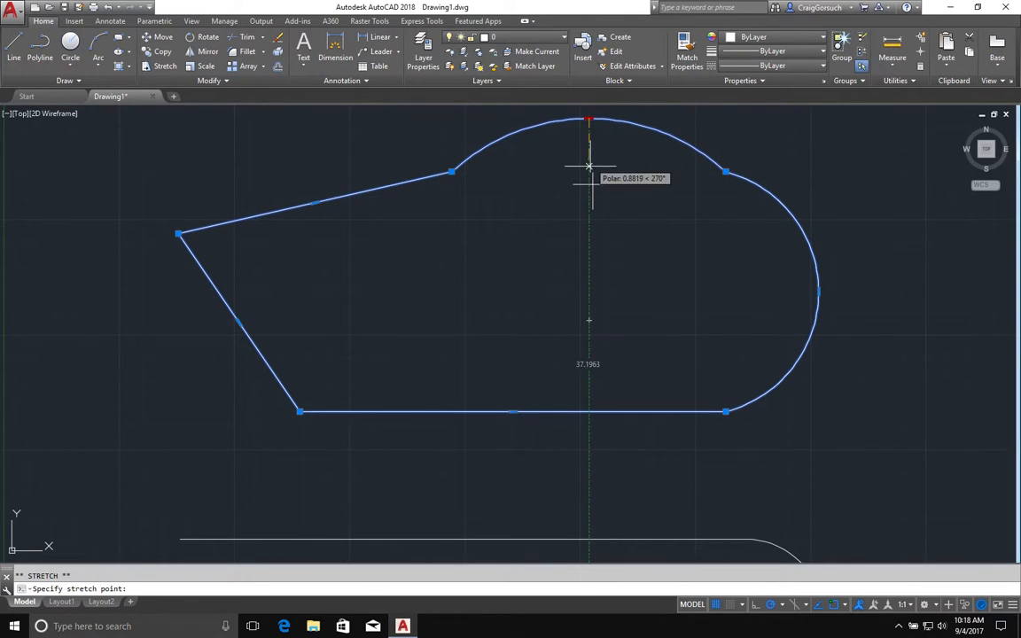
left_click(589, 221)
left_click(589, 225)
left_click(589, 110)
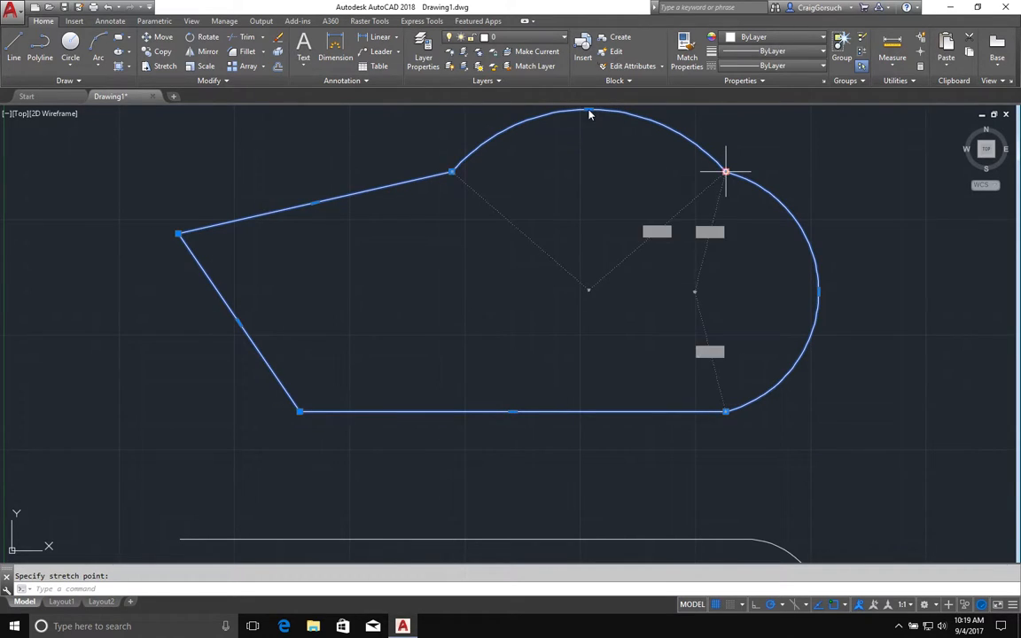
- Stretch the upper arc's right endpoint down and to the left, and its left endpoint down and to the right, inside the shape
left_click(726, 171)
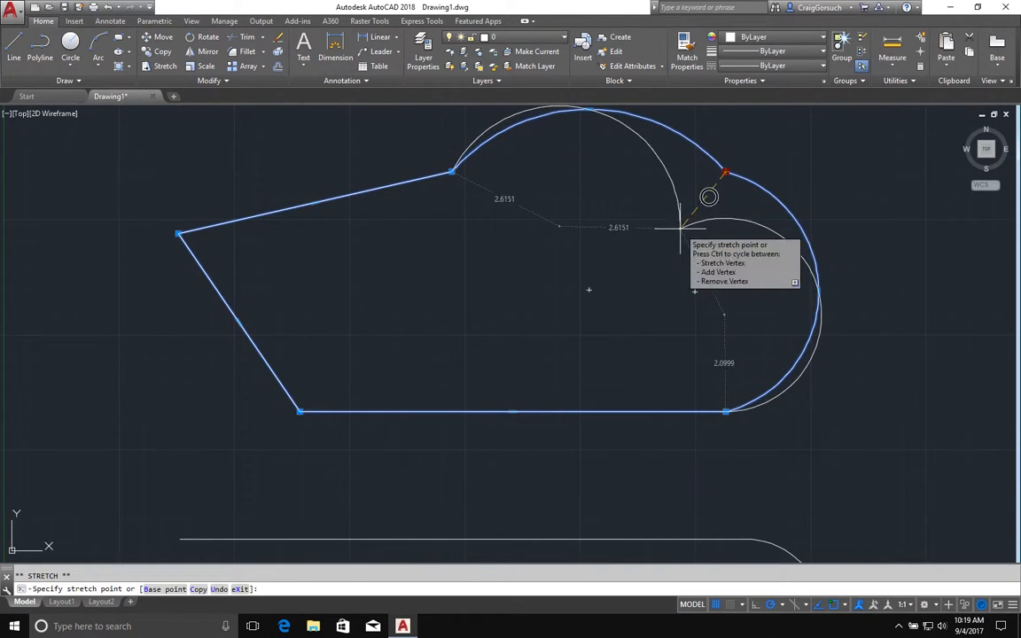
left_click(681, 228)
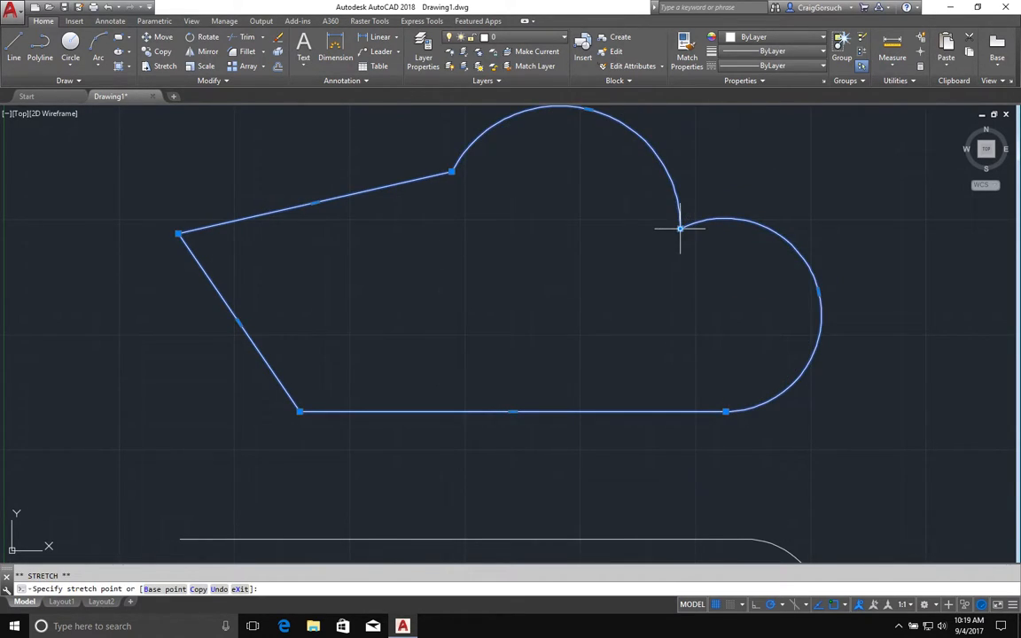
left_click(452, 172)
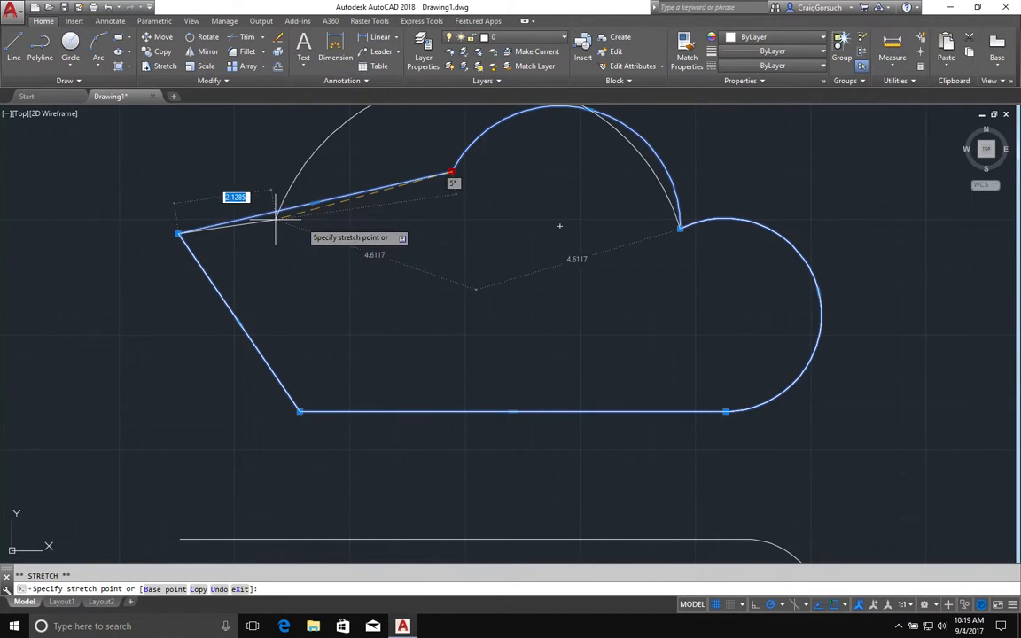
left_click(493, 295)
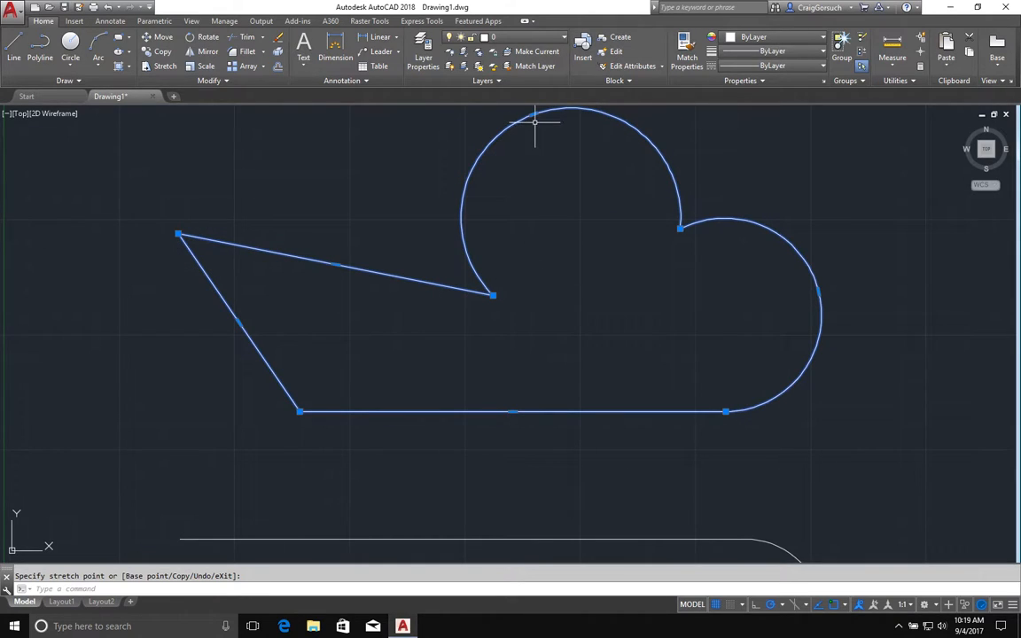
- Convert the closed polyline's large upper arc to a line segment and undo that conversion
mouse_move(534, 115)
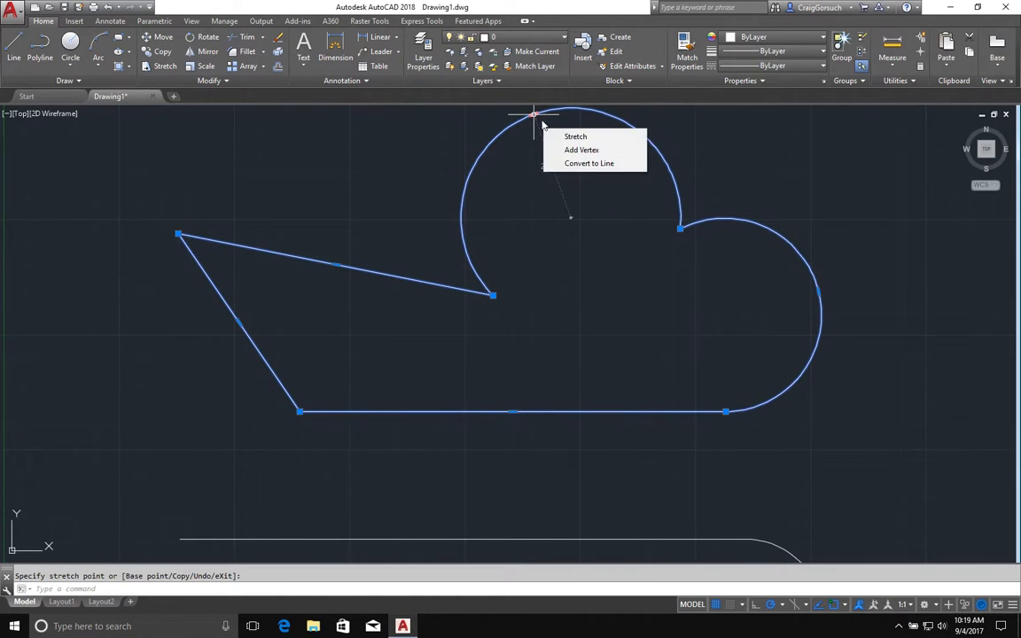
left_click(577, 164)
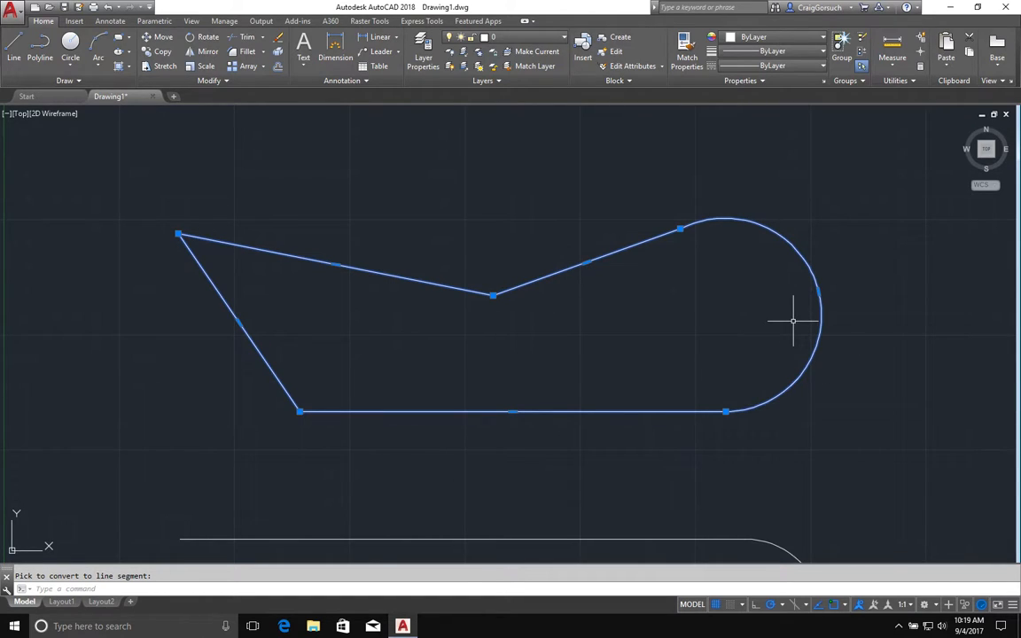
left_click(625, 301)
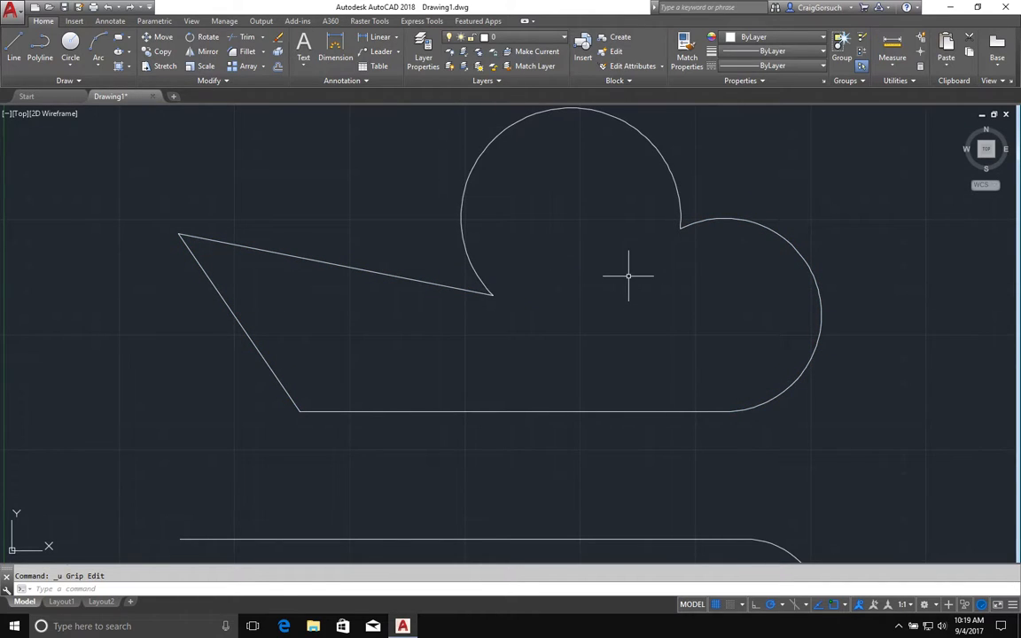
- Convert the closed polyline's right-hand arc to a straight line segment and deselect the polyline
mouse_move(627, 276)
middle_mouse_down()
mouse_move(611, 301)
mouse_move(615, 339)
middle_mouse_up()
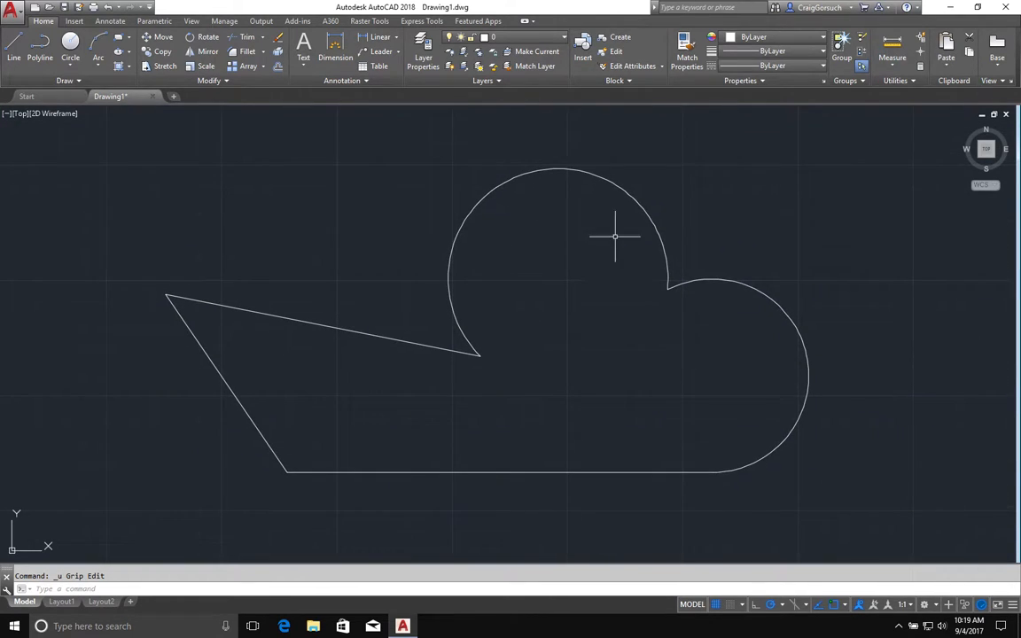
left_click(781, 303)
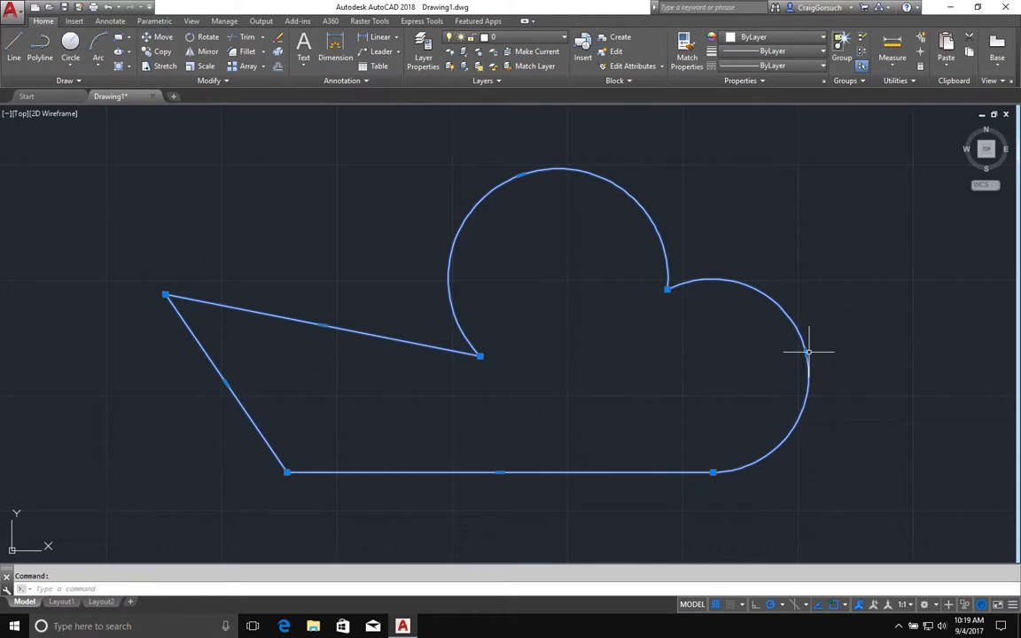
mouse_move(806, 353)
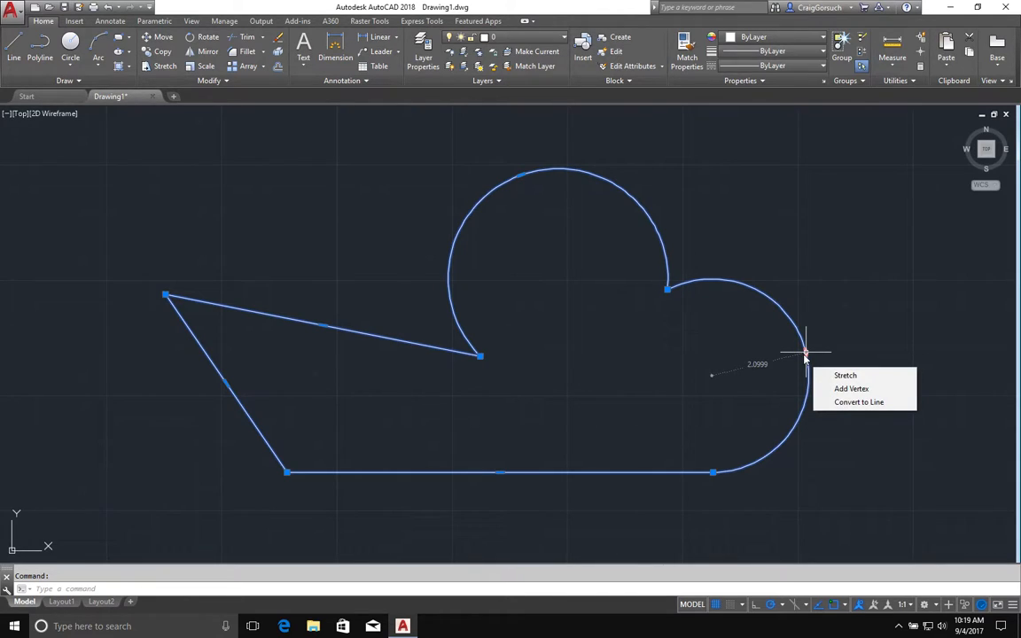
left_click(875, 403)
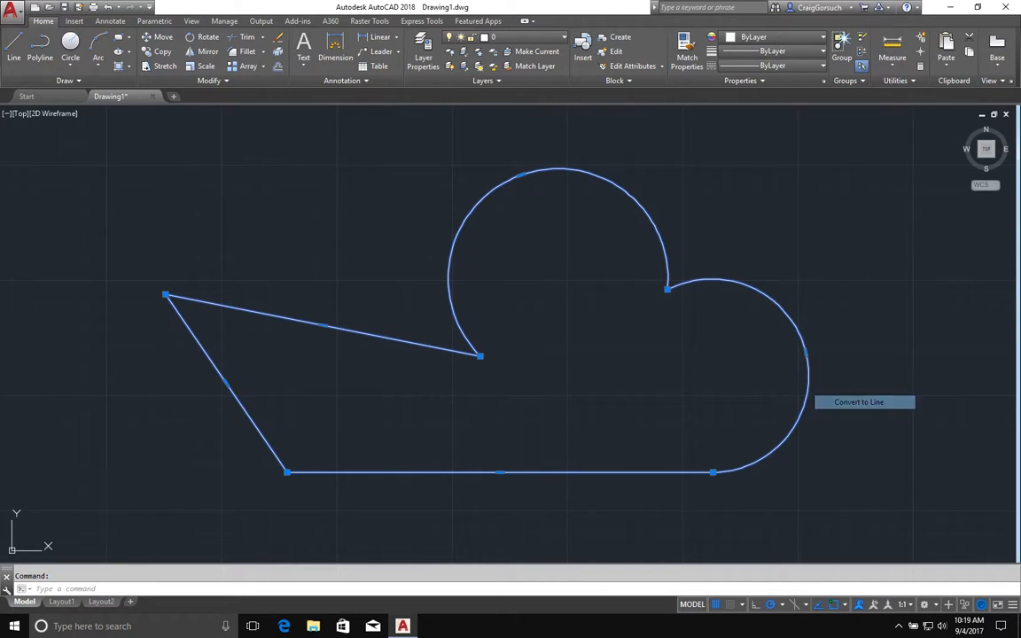
key("Escape")
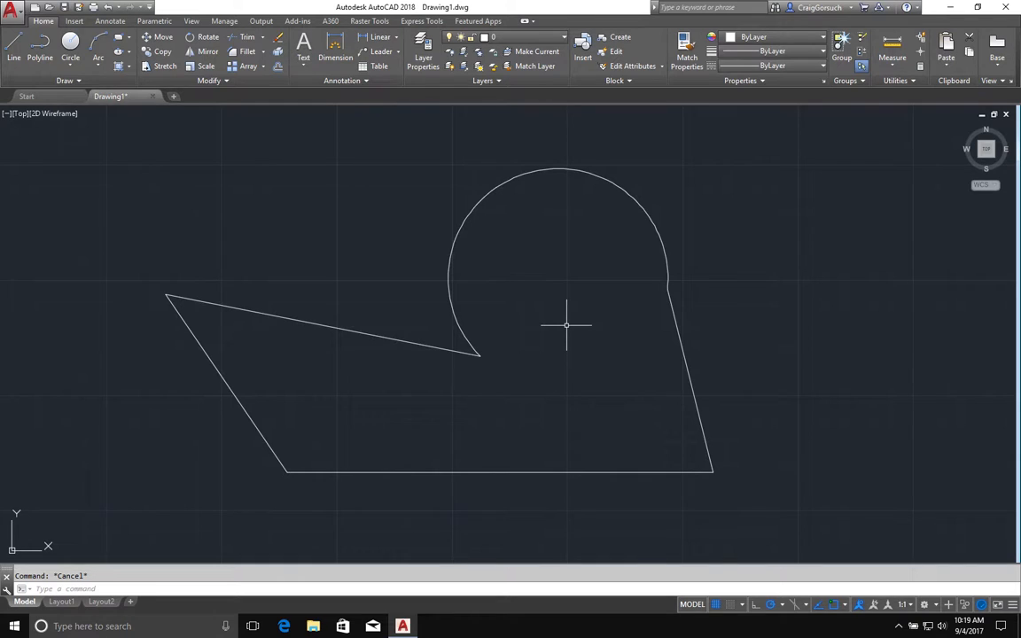
mouse_move(567, 339)
middle_mouse_down()
mouse_move(602, 306)
mouse_move(587, 318)
mouse_move(563, 221)
mouse_move(556, 264)
middle_mouse_up()
scroll(587, 317, "down", 2)
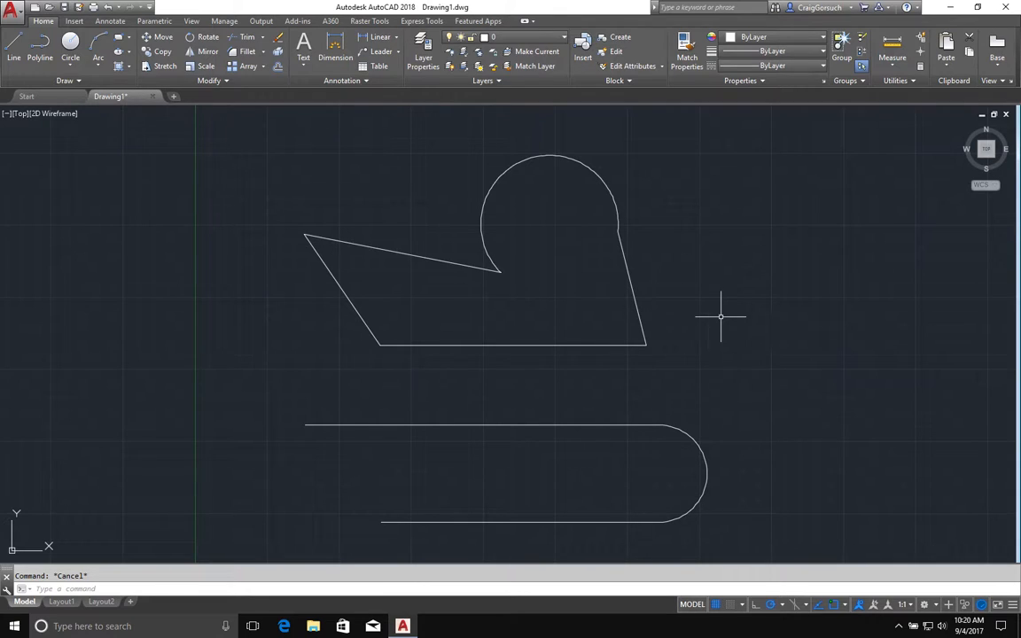
key("ctrl+Right")
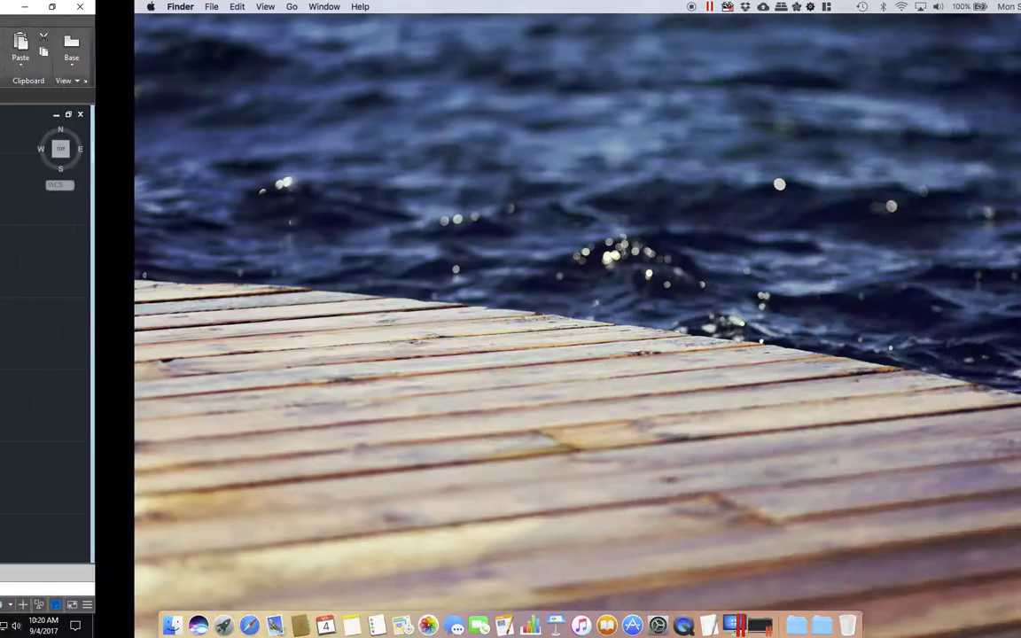